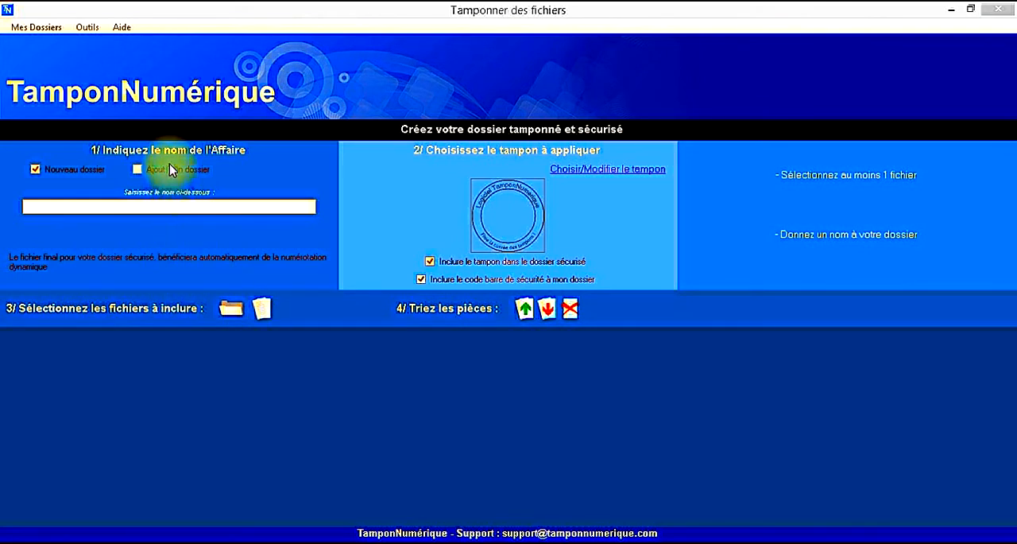
Step: Name the new case dossier "Test contre Test"
click(173, 206)
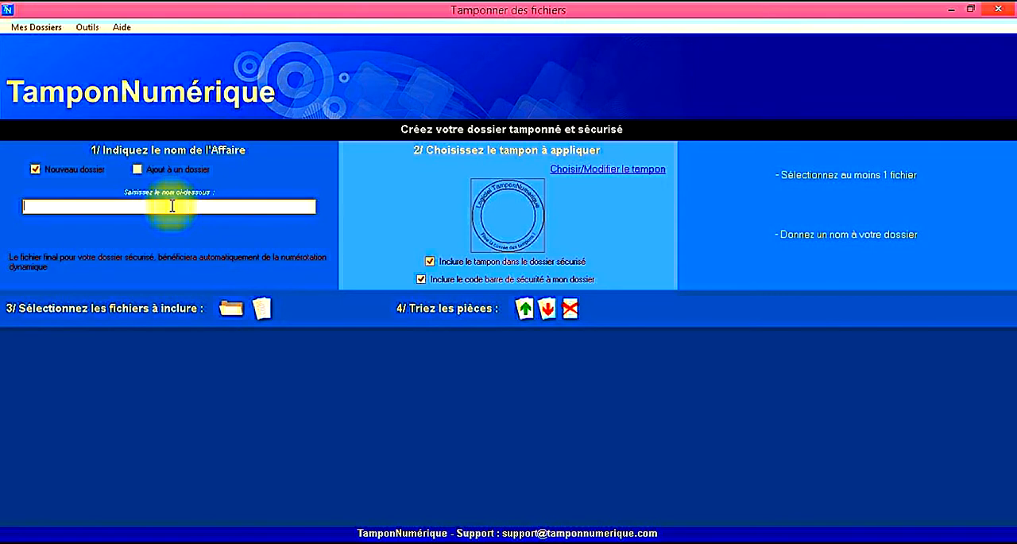
text(Test con)
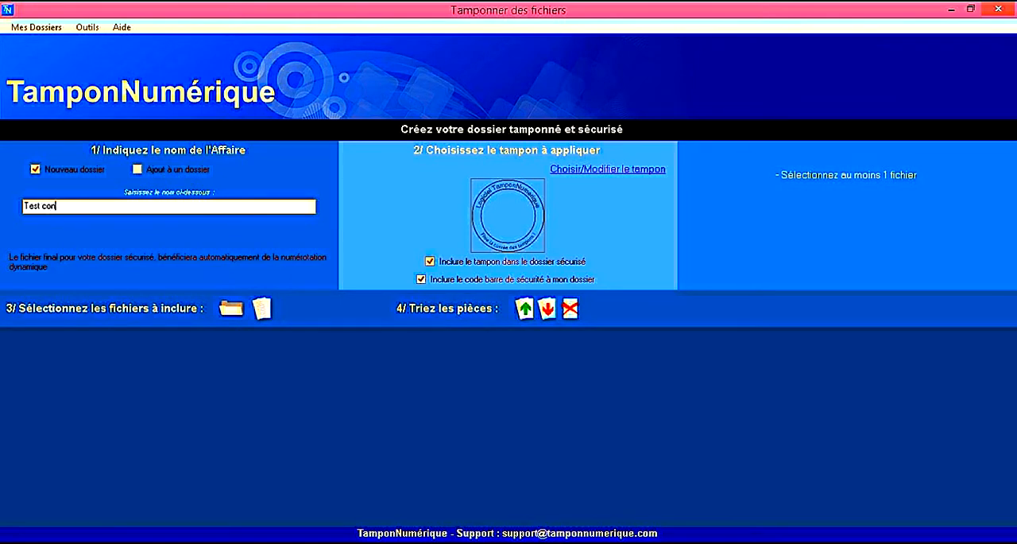
text(tre Test)
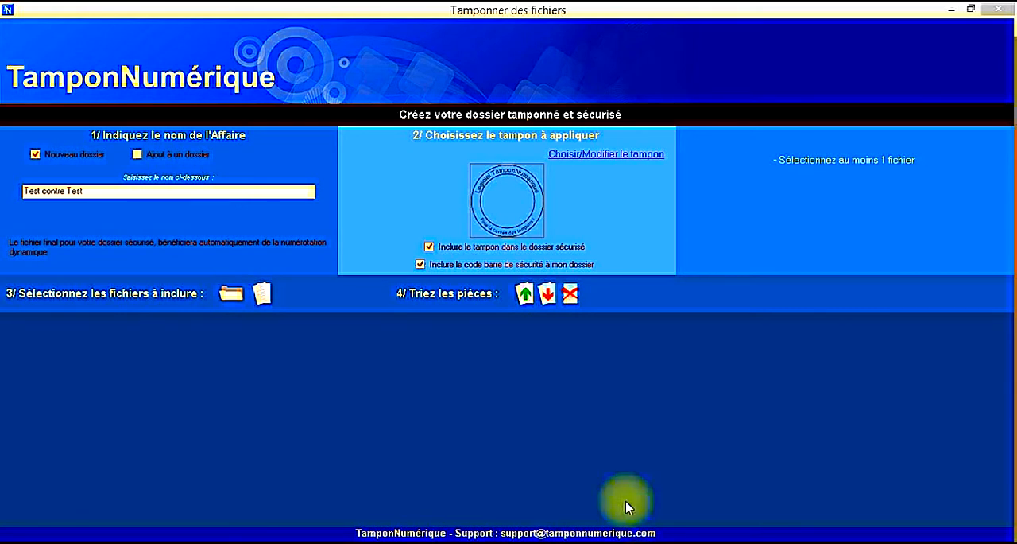
Step: Choose MonTamponNumerique.png from the Mon Tampon folder on the Desktop as the stamp to apply
click(600, 158)
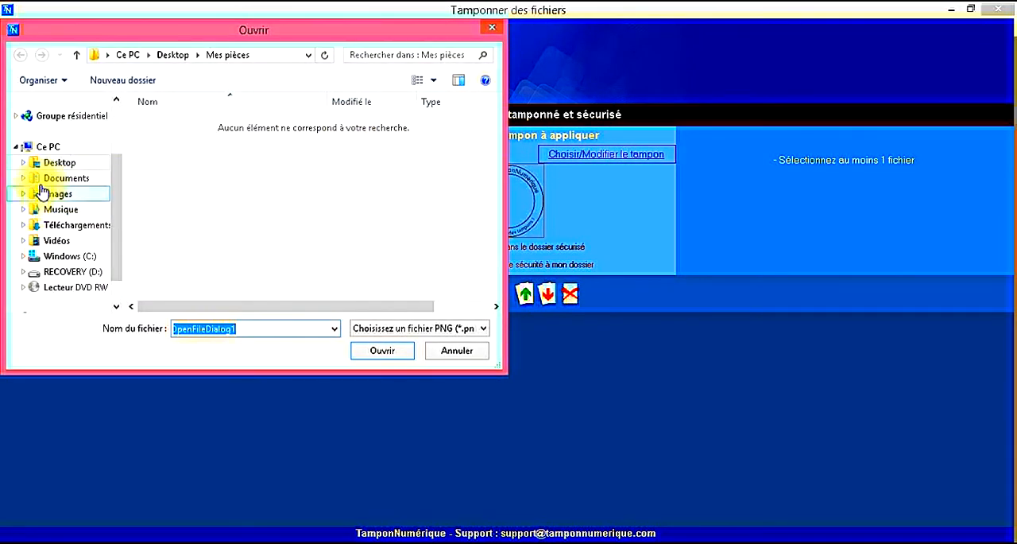
click(56, 163)
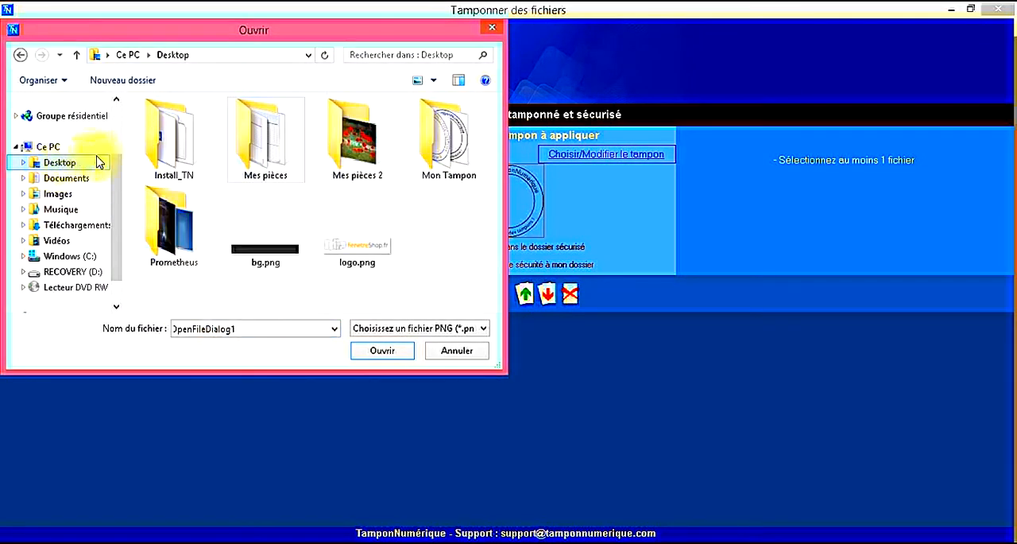
double_click(452, 155)
click(268, 155)
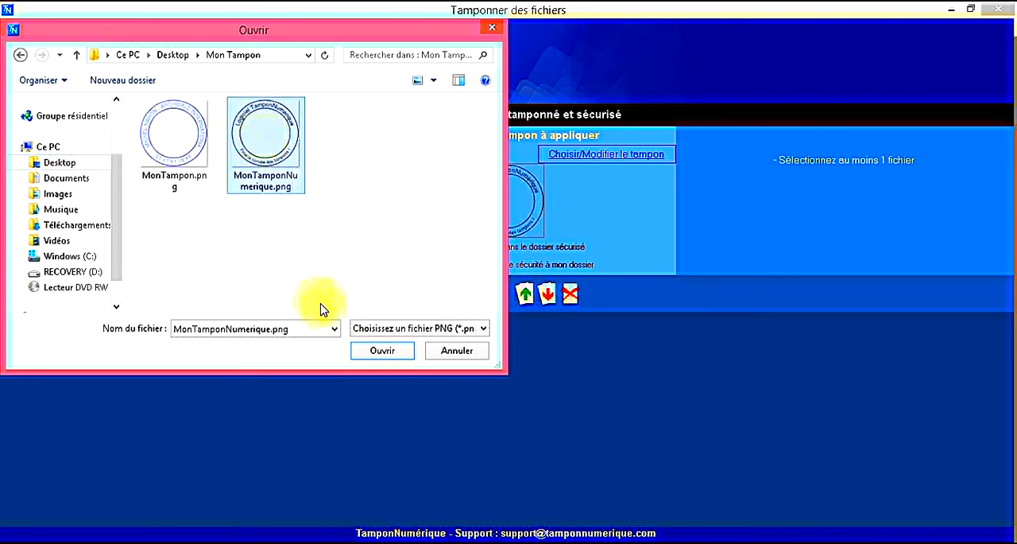
click(367, 351)
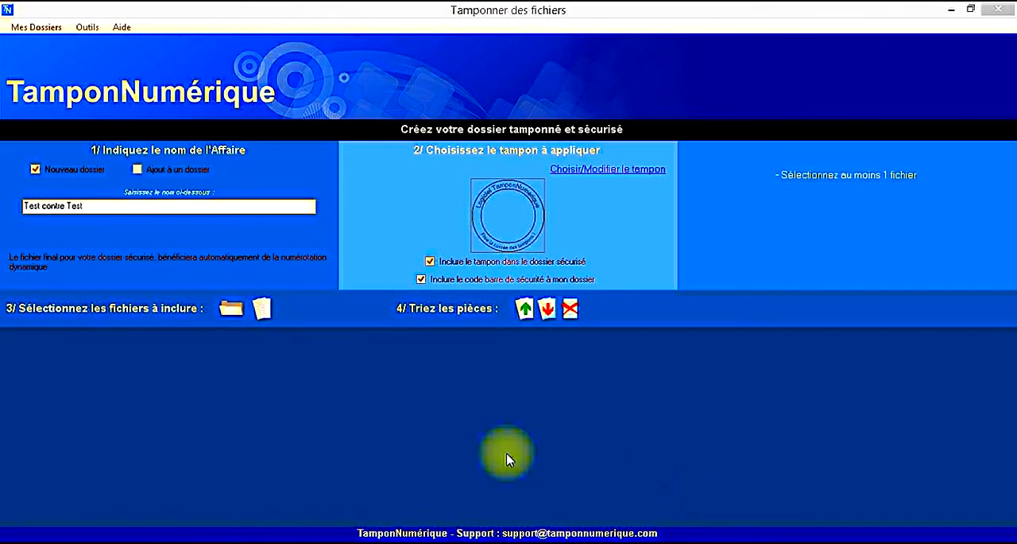
Step: Include all files from the desktop's Mes pièces folder in the dossier
click(232, 313)
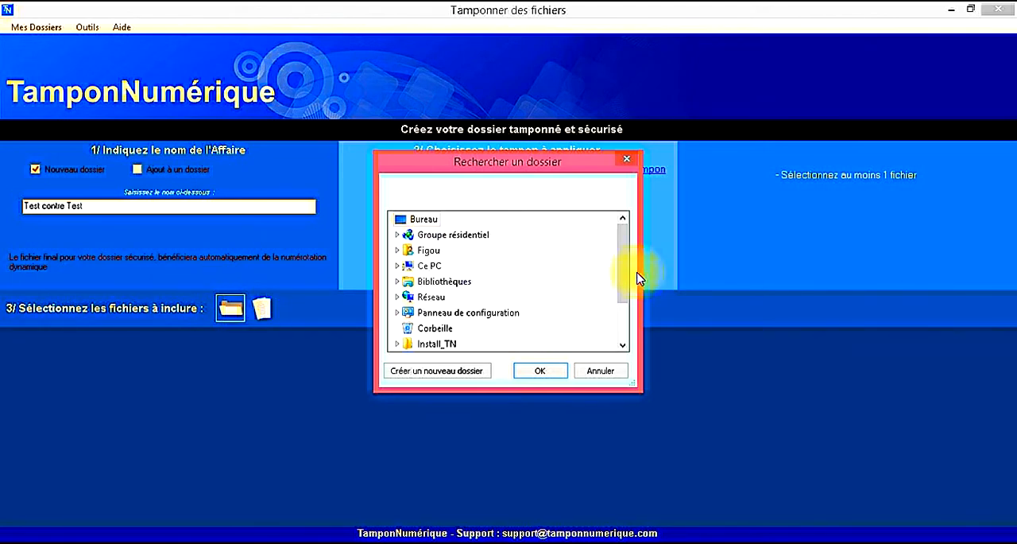
scroll(627, 296, down, 2)
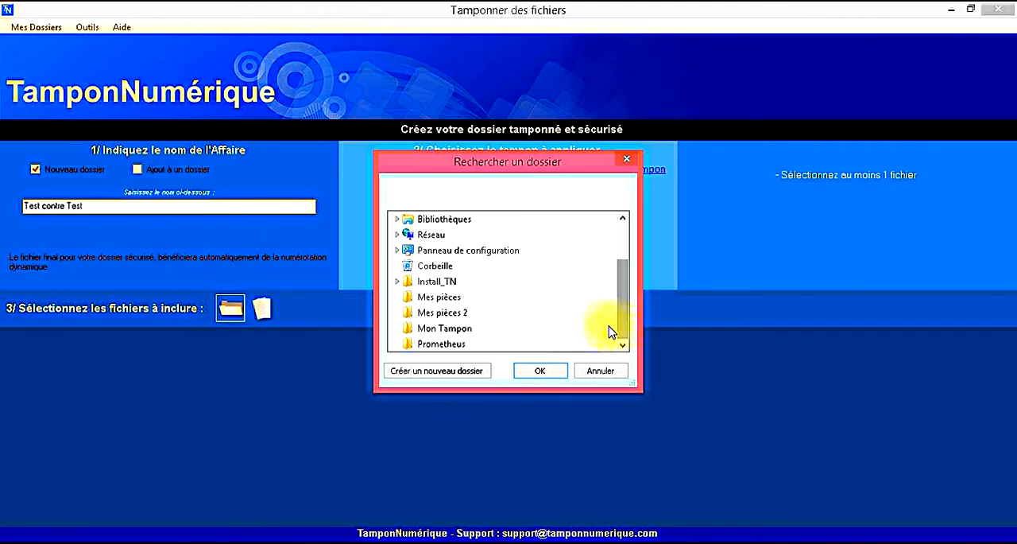
click(436, 298)
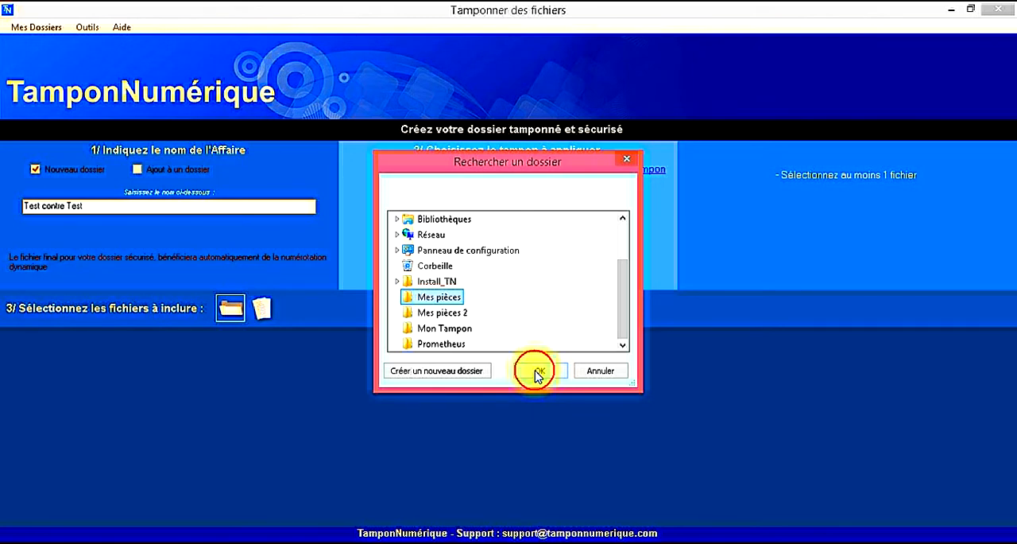
click(539, 371)
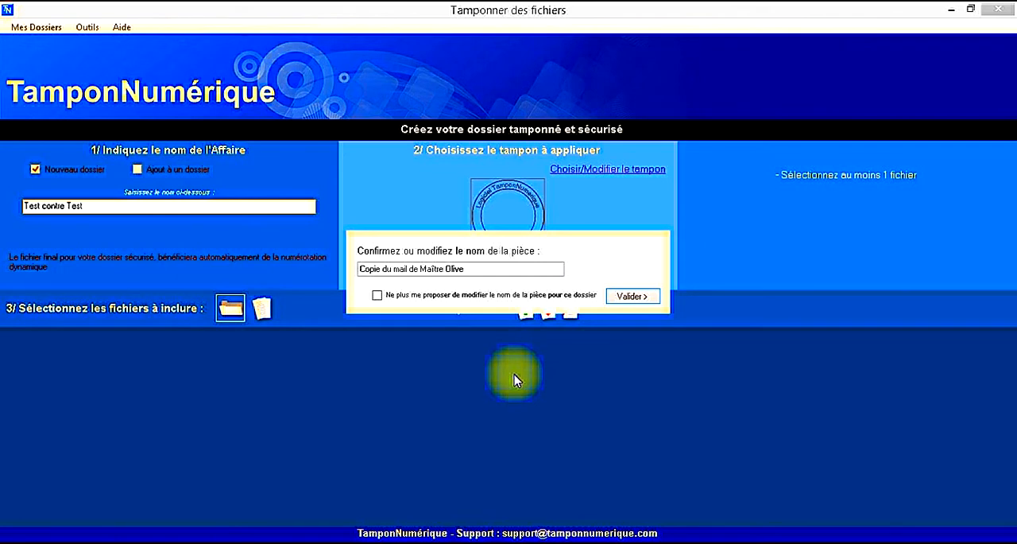
Step: Rename the first piece "Ma pièce", and keep the second piece's name while turning off further rename prompts for this dossier
drag(480, 269, 350, 272)
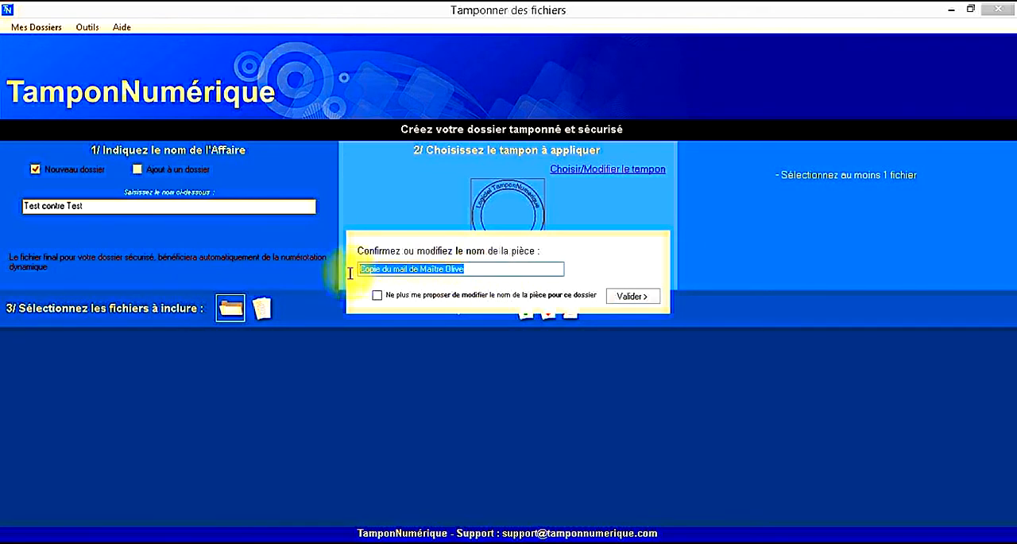
text(Mo)
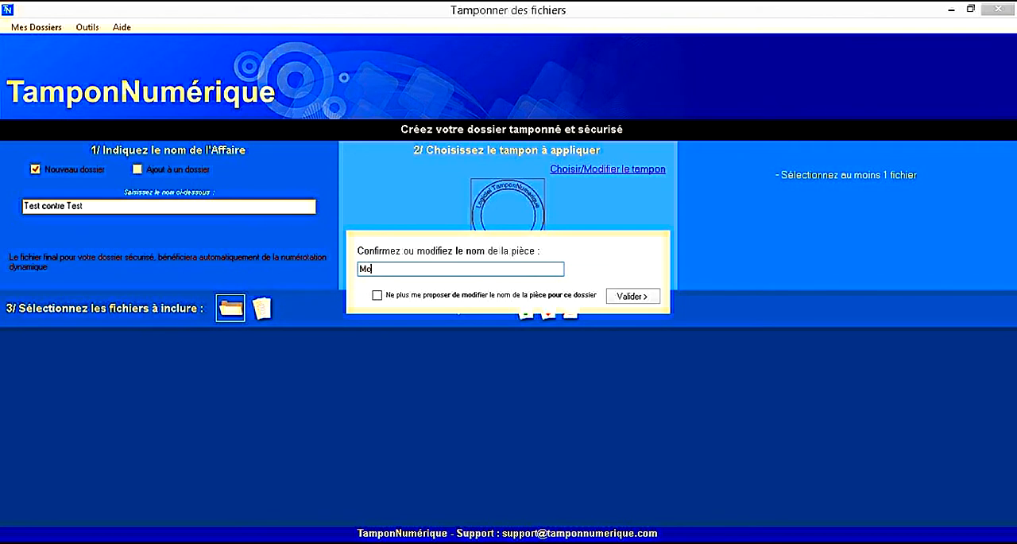
key(BackSpace)
text(a piè)
key(BackSpace)
text(ièce)
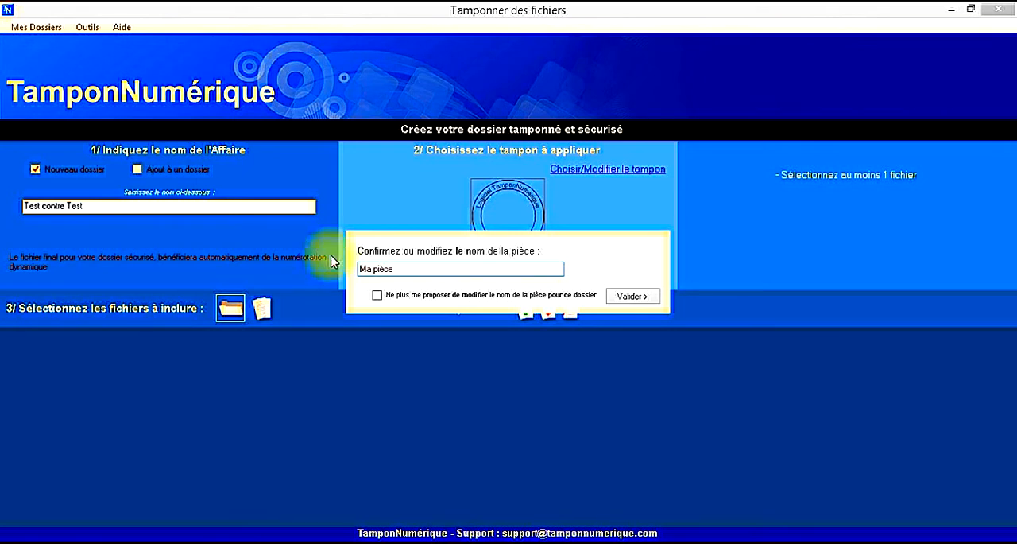
click(628, 296)
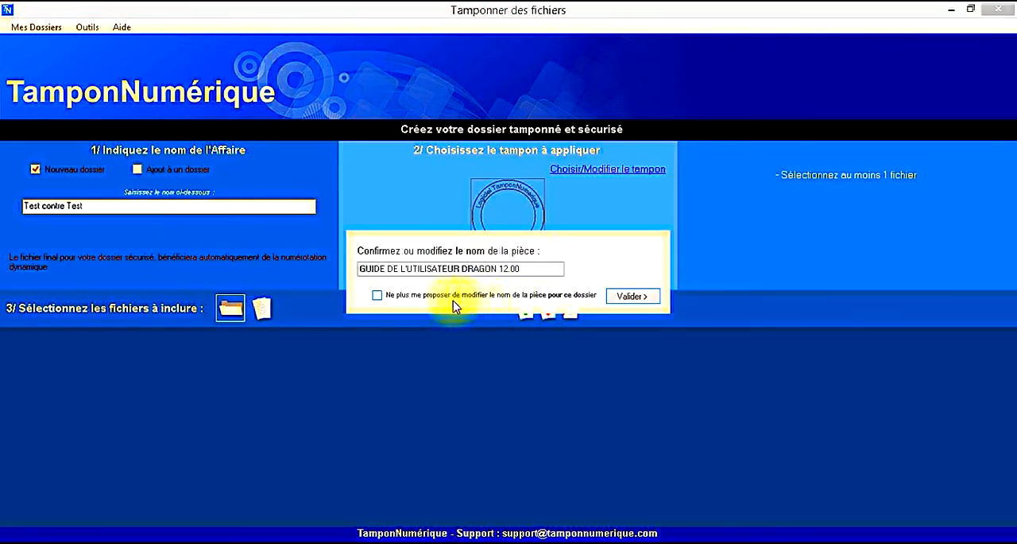
click(377, 295)
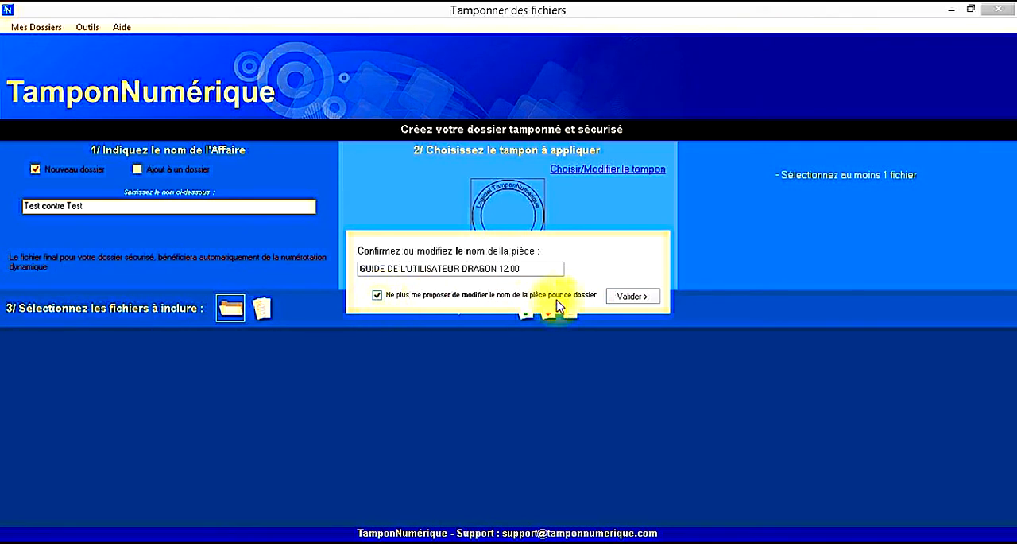
click(628, 296)
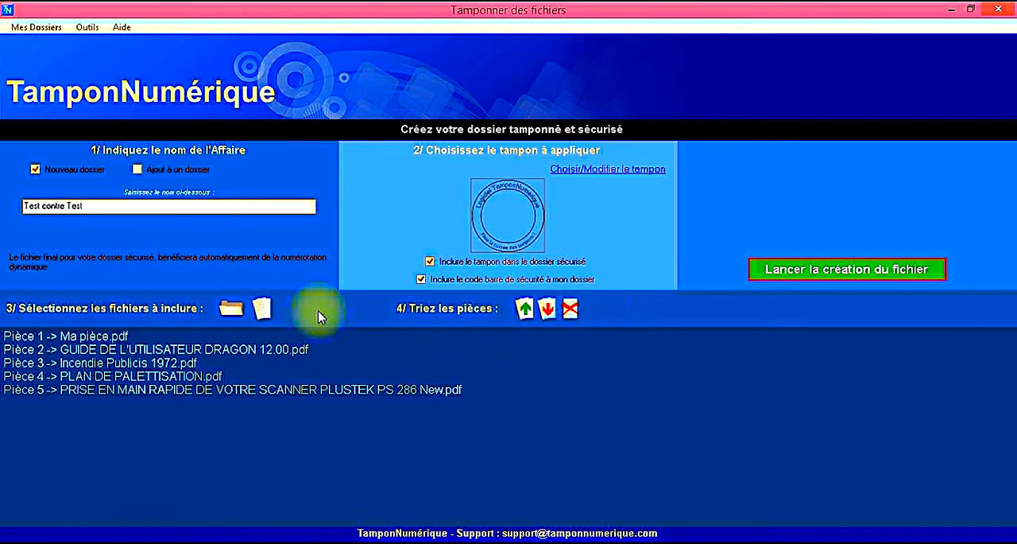
Step: Add the single file Coquelicot from the desktop's Mes pièces 2 folder to the list of pieces
click(265, 314)
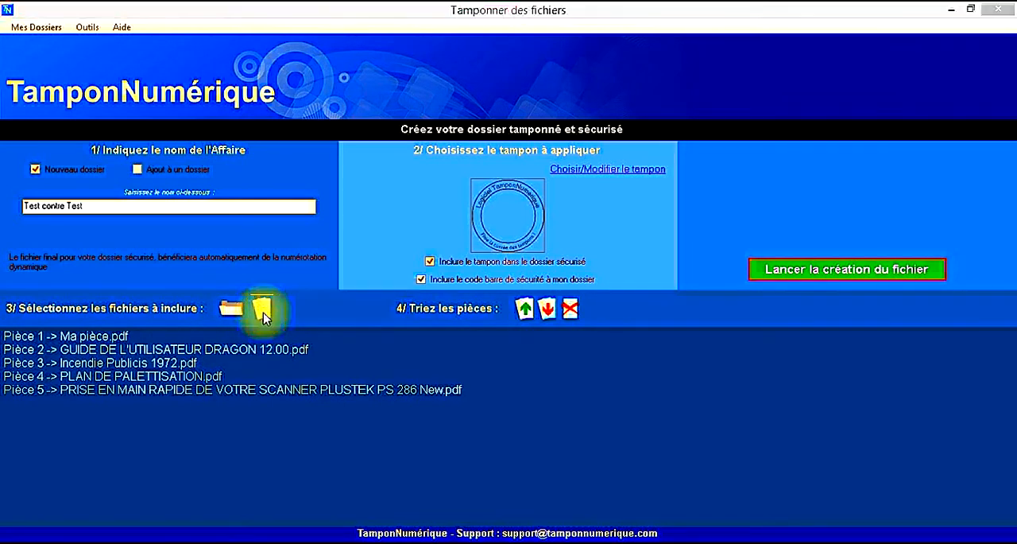
click(181, 163)
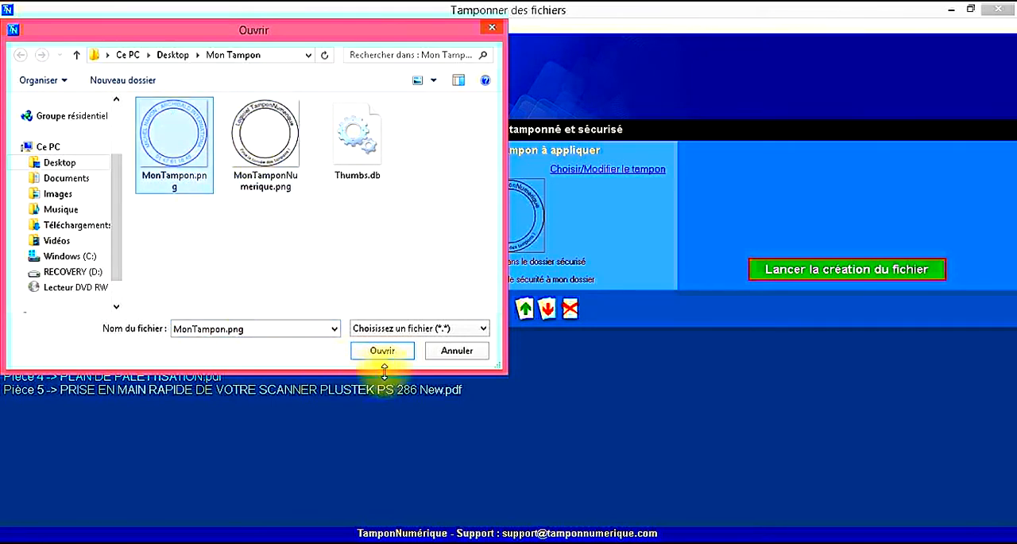
click(173, 55)
double_click(350, 131)
click(182, 147)
click(382, 351)
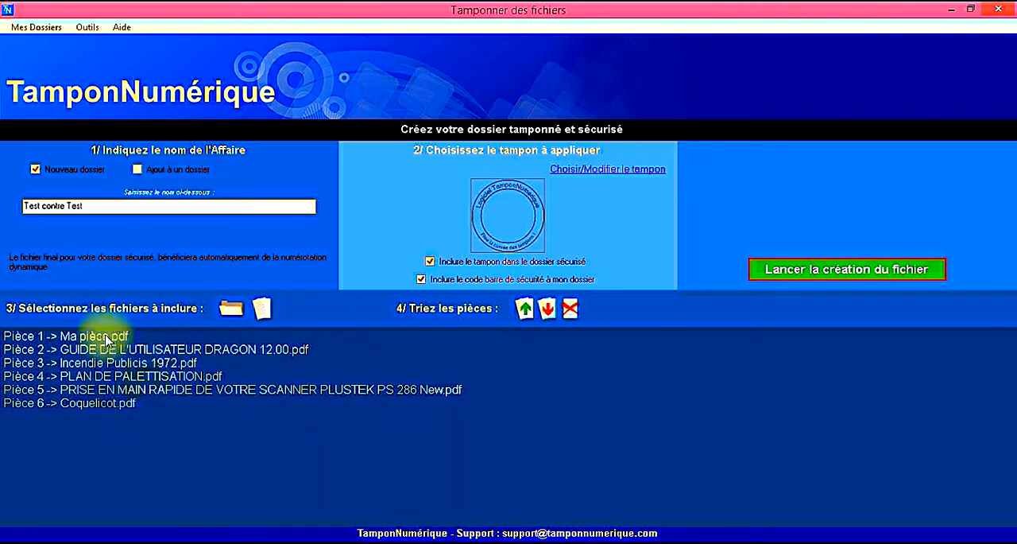
Step: Reorder the pieces by moving Coquelicot.pdf up to Pièce 3 and Incendie Publicis 1972.pdf down to Pièce 6
click(84, 405)
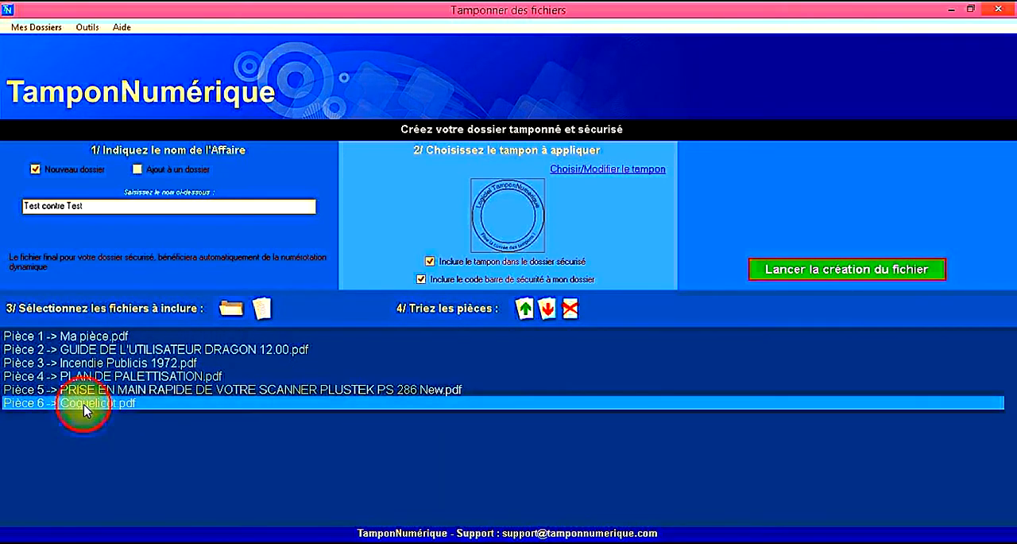
click(524, 309)
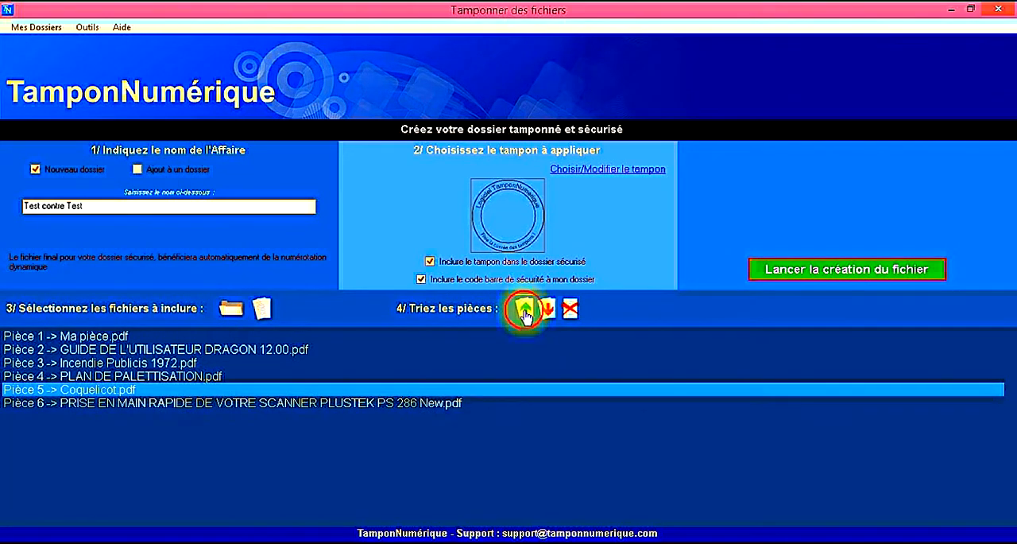
click(524, 309)
click(524, 309)
click(461, 377)
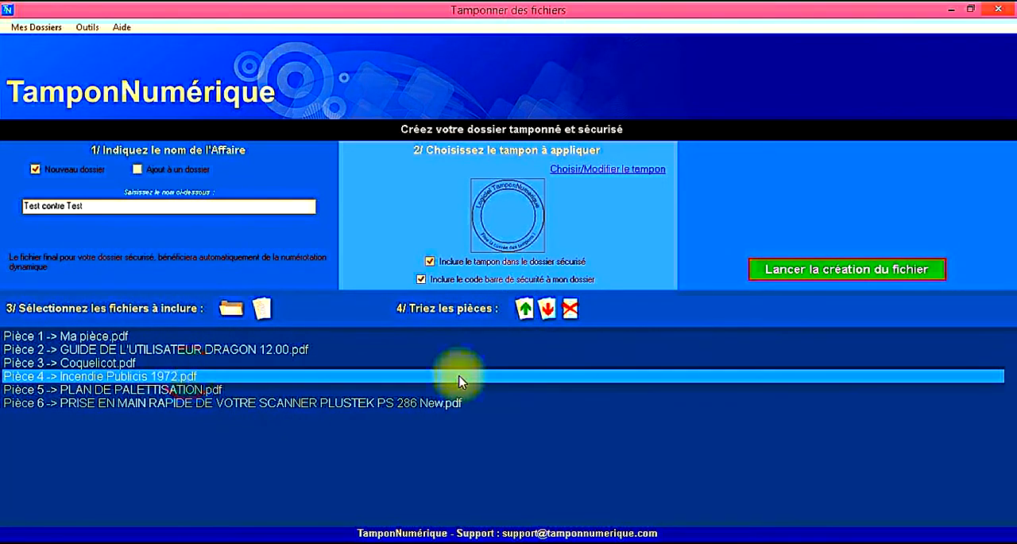
click(547, 310)
click(546, 310)
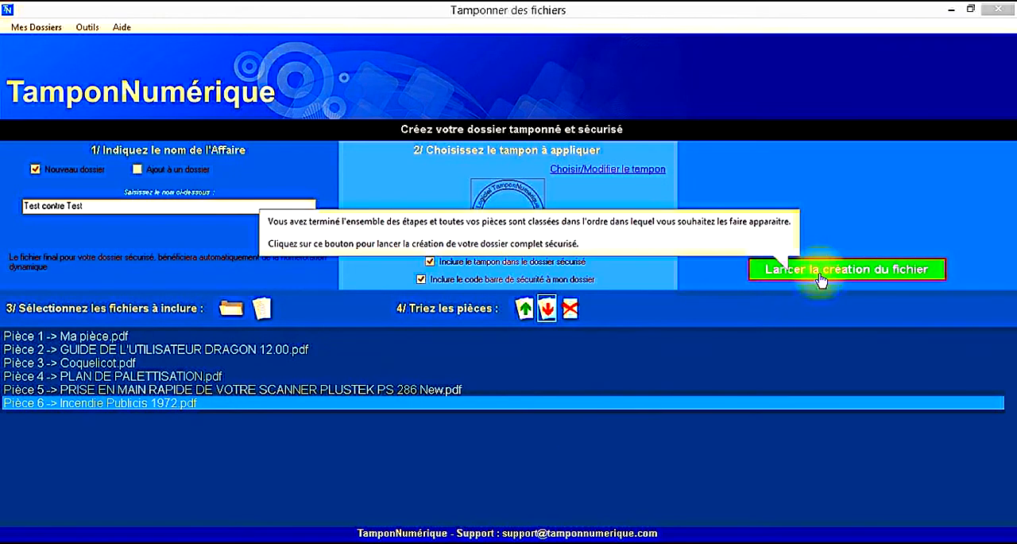
Step: Generate the stamped and secured dossier file and acknowledge its completion
click(847, 275)
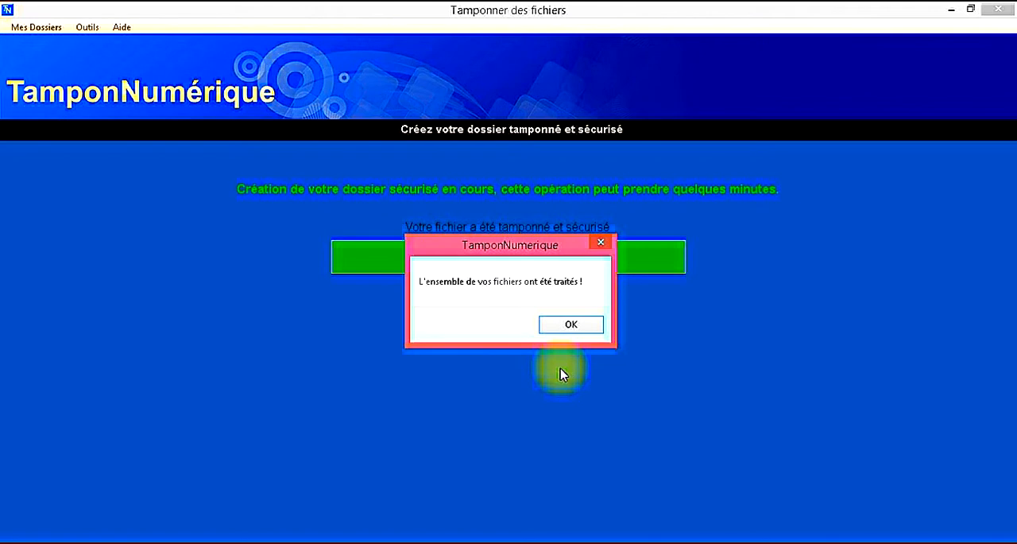
key(Return)
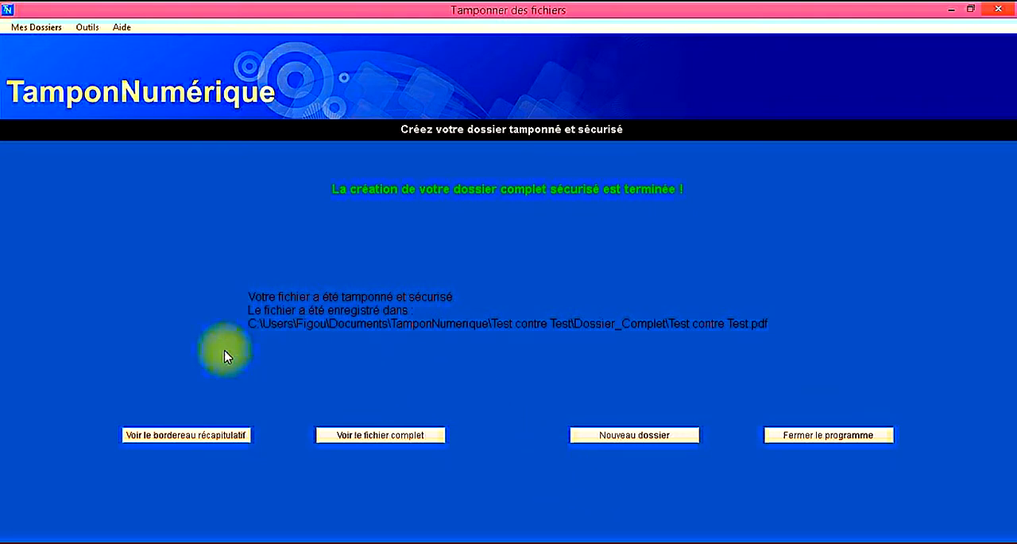
Step: Open the summary bordereau, examine its case title, the Le, DE and A fields and the list of pieces, and close it
click(164, 436)
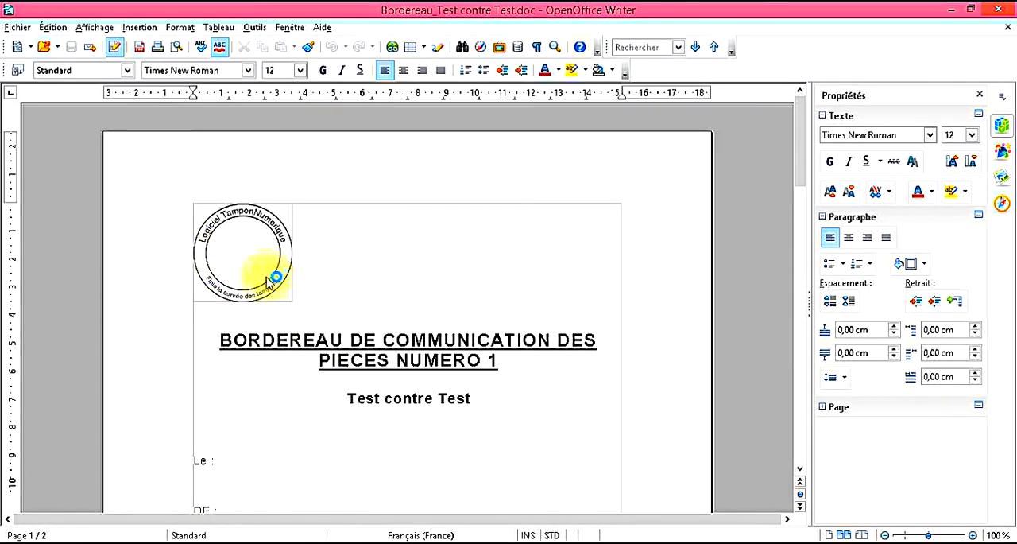
drag(348, 399, 511, 411)
scroll(500, 410, down, 3)
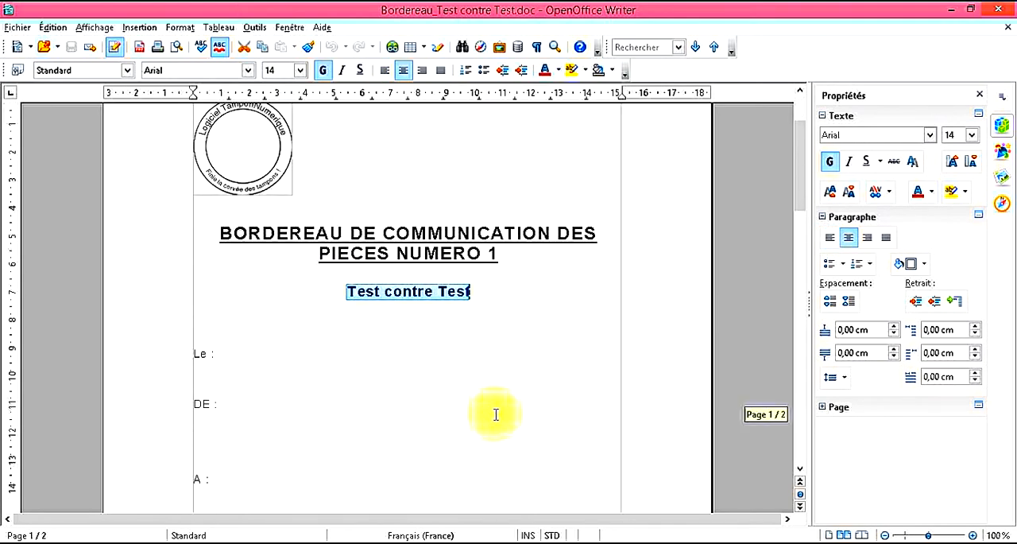
drag(225, 358, 194, 355)
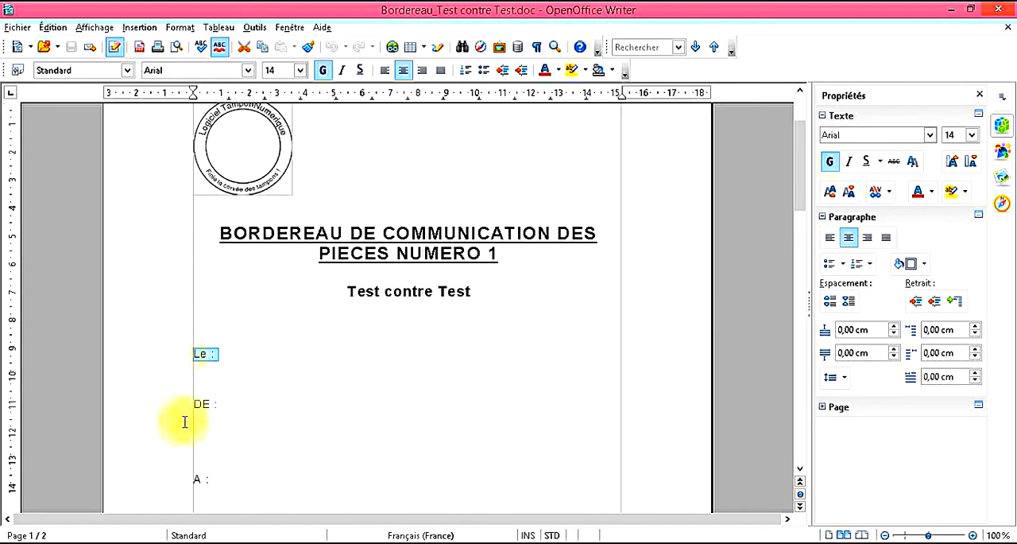
drag(227, 411, 196, 368)
click(263, 431)
scroll(263, 430, down, 3)
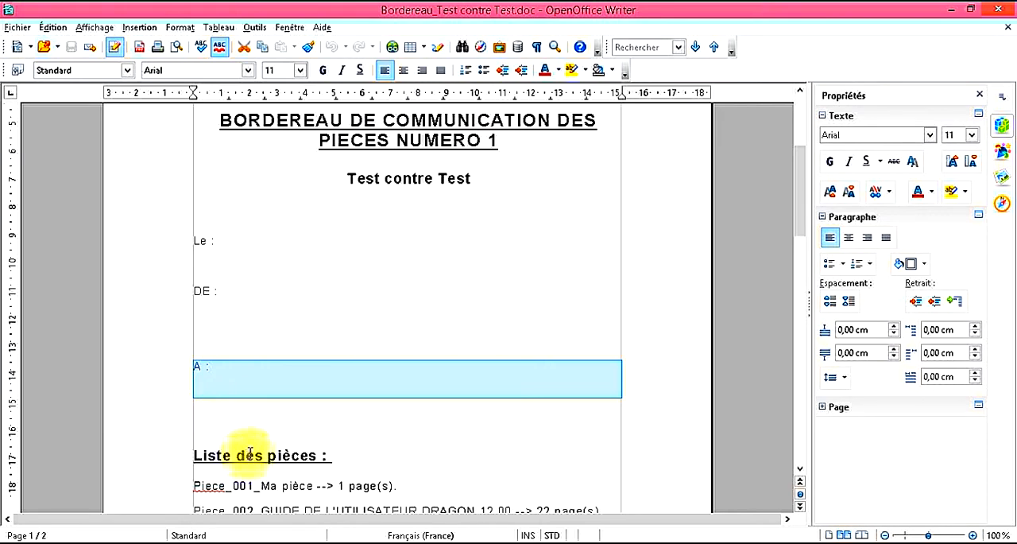
scroll(279, 426, down, 2)
scroll(284, 386, down, 4)
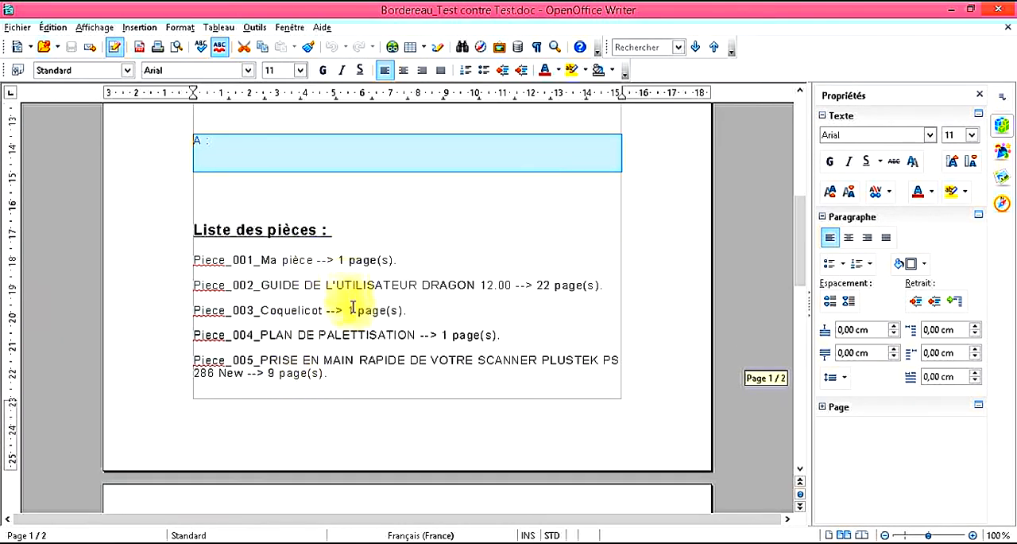
scroll(337, 302, down, 1)
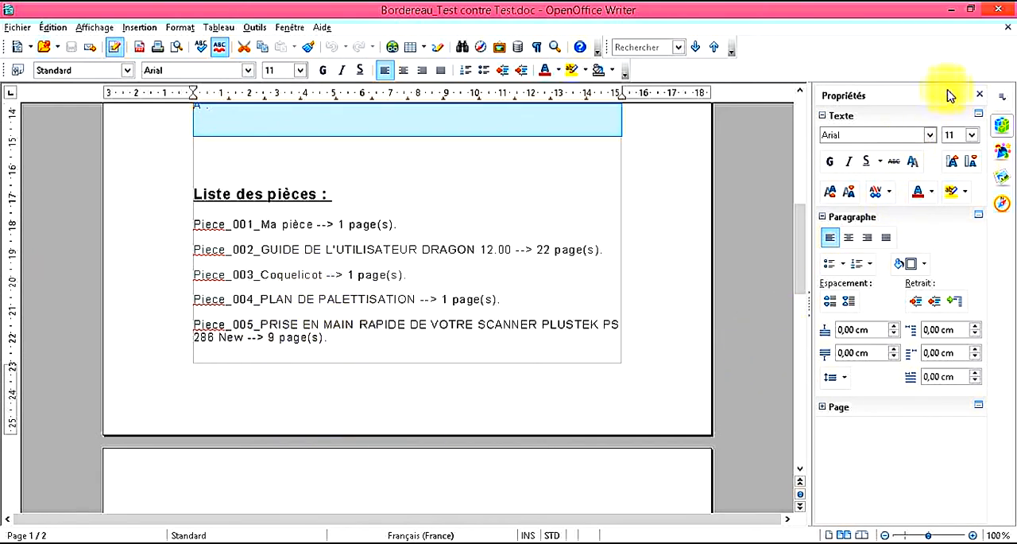
click(1004, 13)
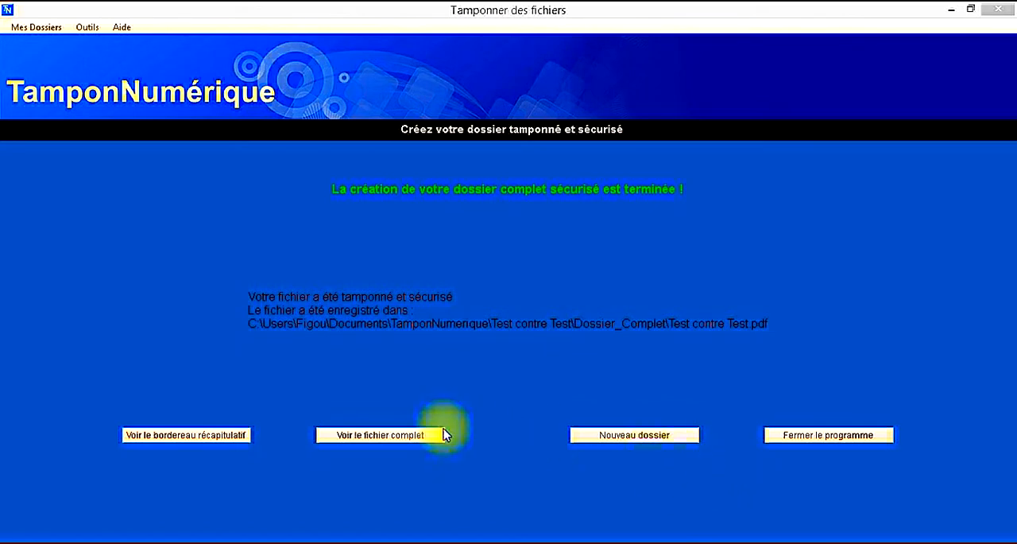
Step: Open the complete dossier file and go back to its first pages to examine the stamp and security barcode
click(389, 440)
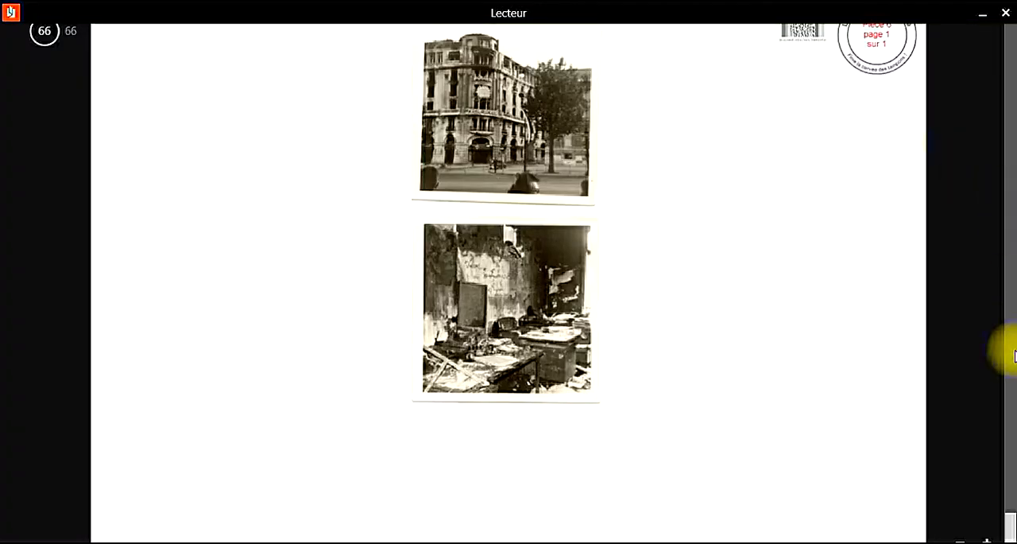
drag(1011, 522, 1003, 60)
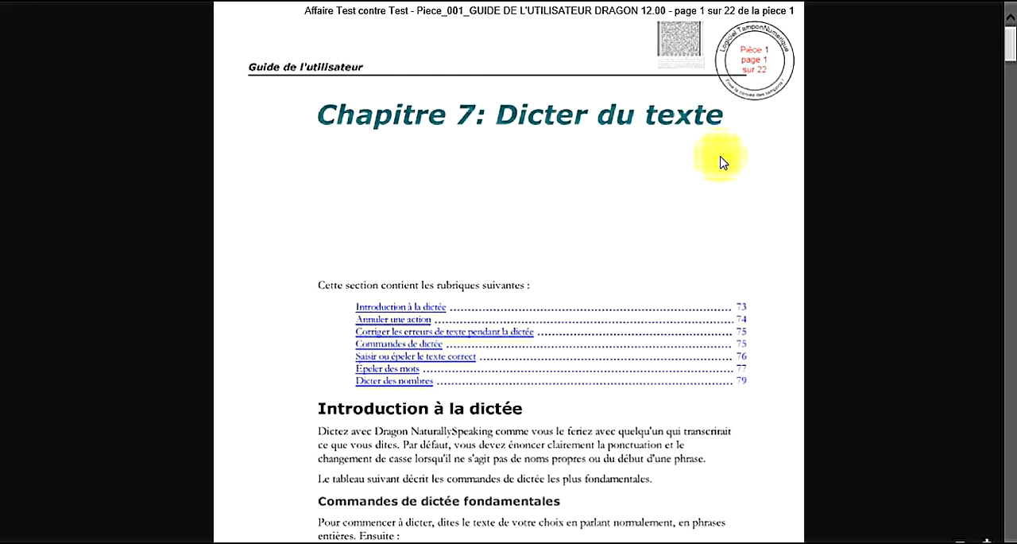
Step: Examine the header line with the case name, piece name and page number on the first page of the Dragon guide
drag(344, 11, 520, 11)
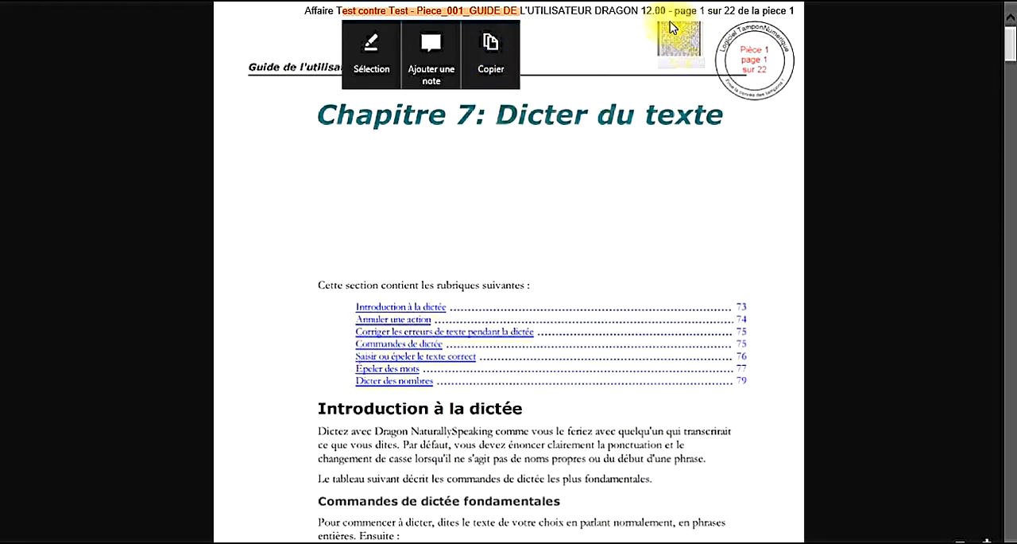
click(510, 65)
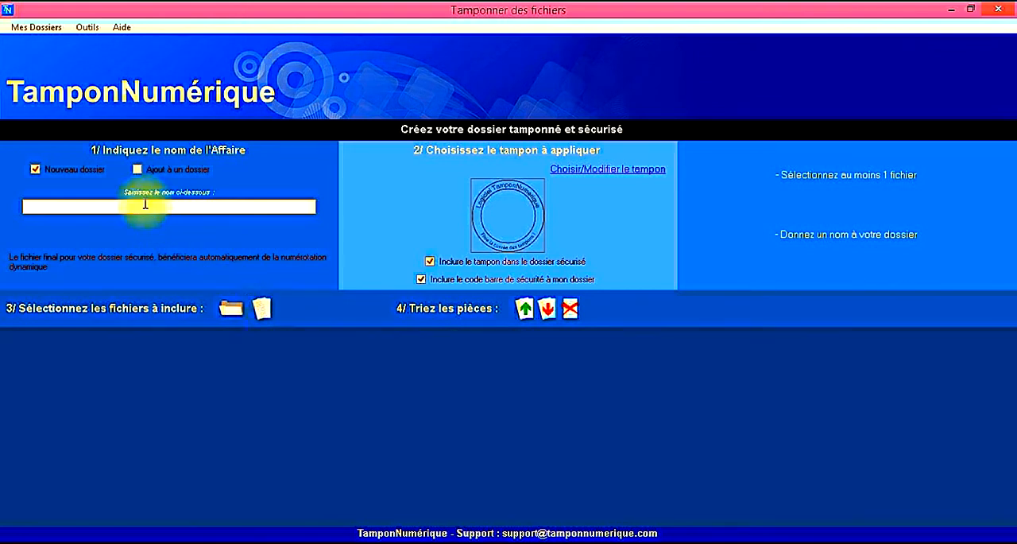
Step: Choose to add pieces to an existing dossier, select "Test contre Test" and acknowledge the selection
click(137, 169)
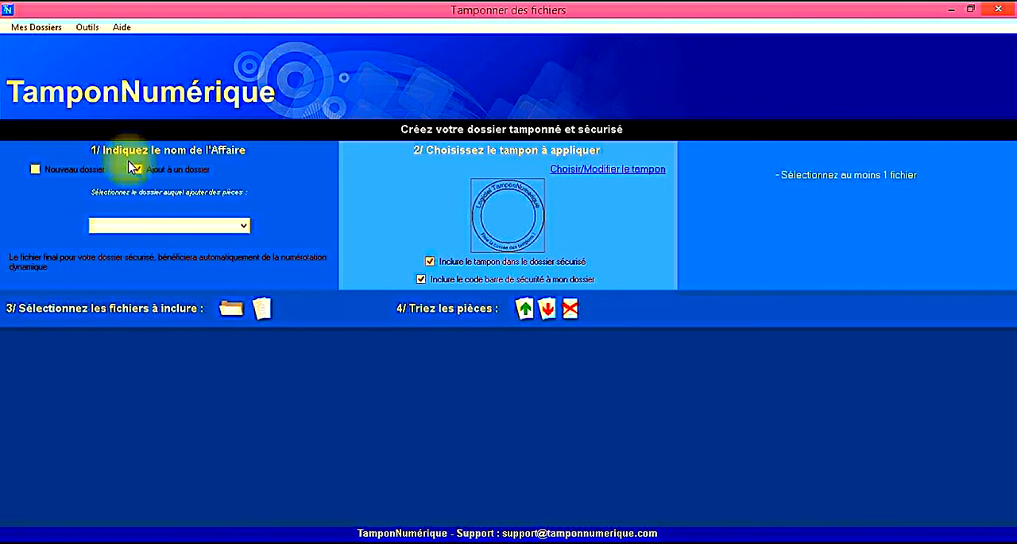
click(243, 227)
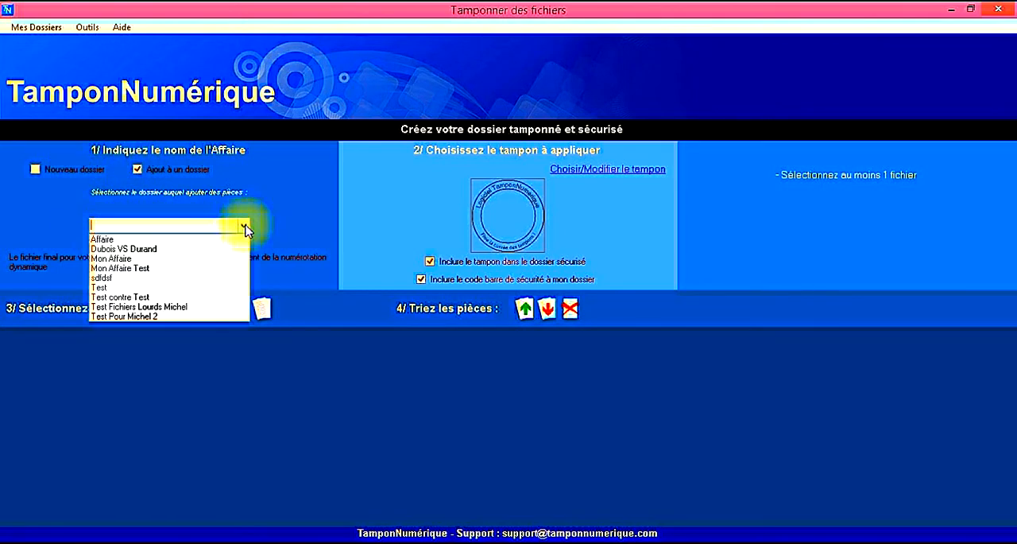
click(143, 297)
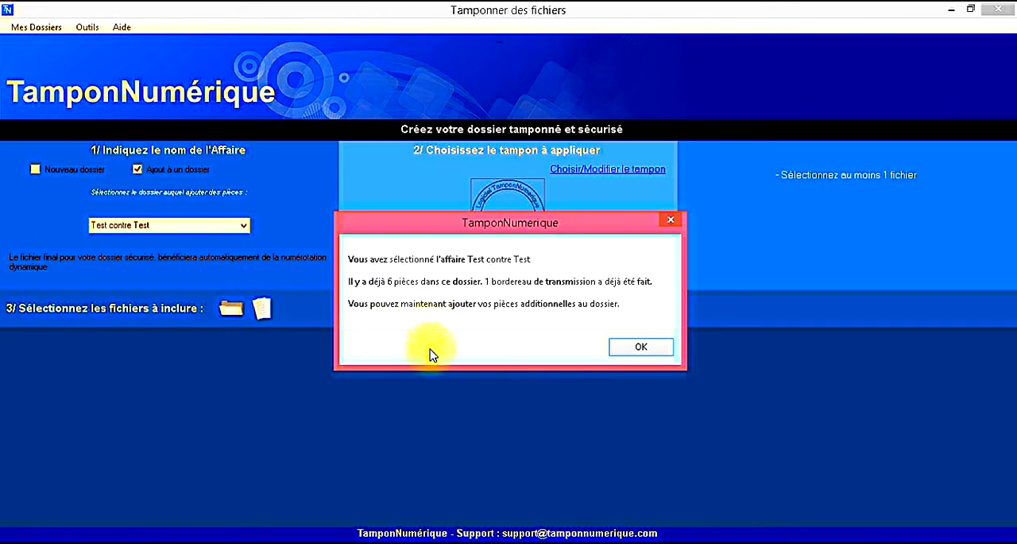
click(640, 347)
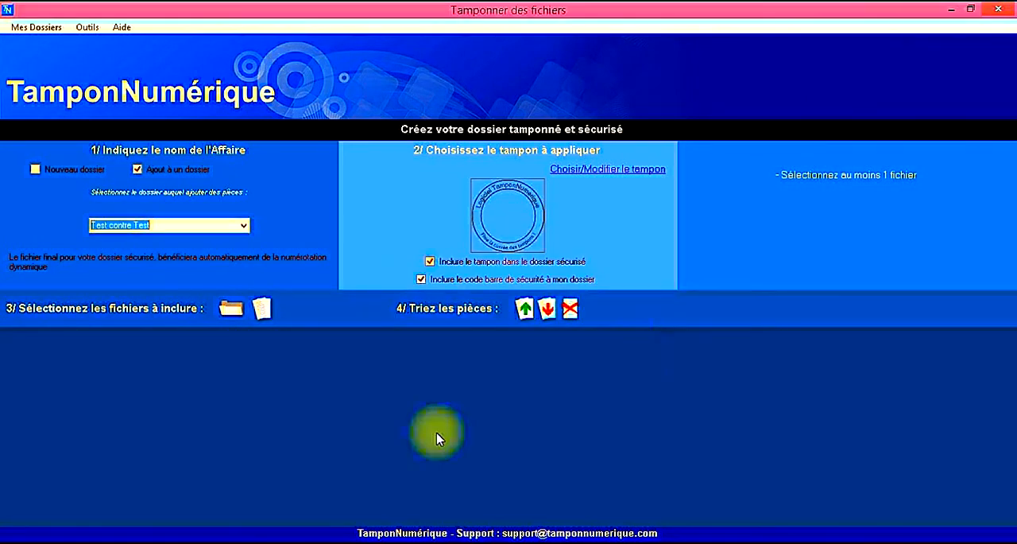
Step: Add Coquelicot.bmp from Mes pièces 2 as the piece "Coquelicot 2" and generate the updated stamped dossier file
click(261, 310)
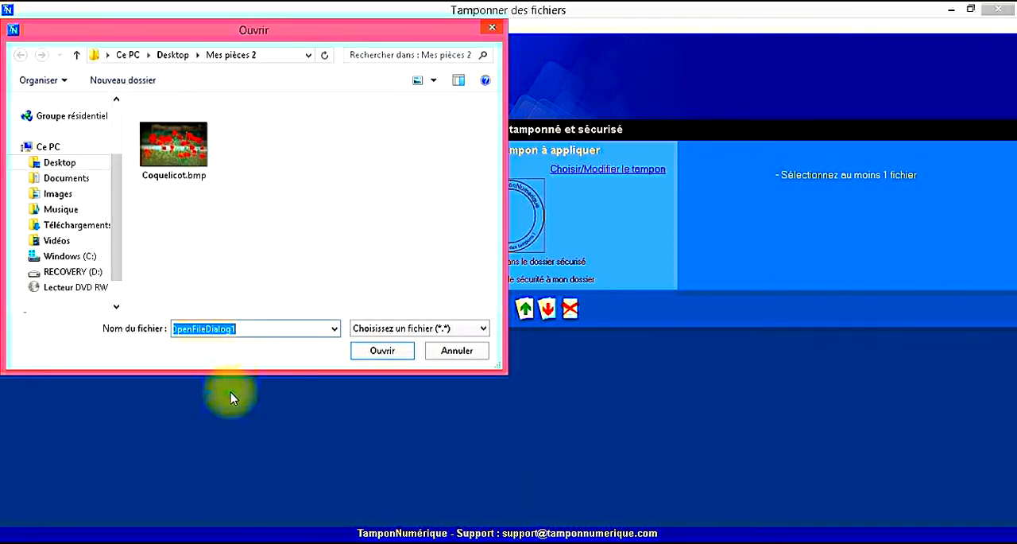
click(173, 145)
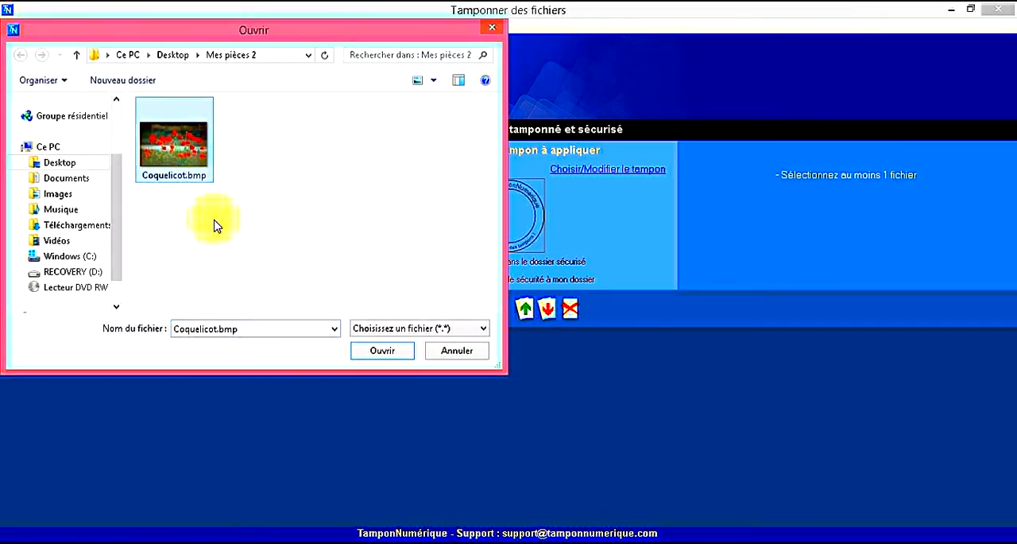
click(372, 352)
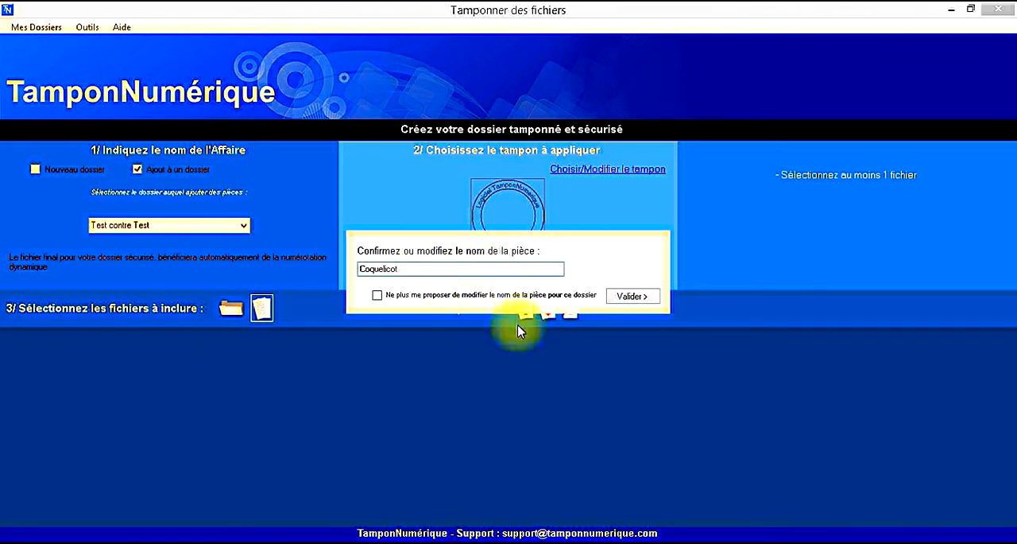
text(2)
click(630, 298)
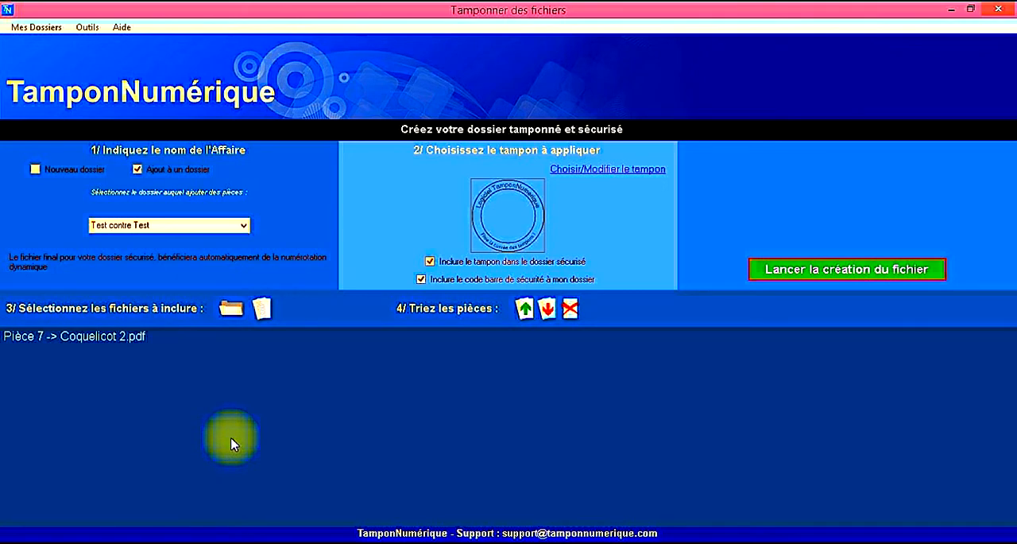
click(809, 278)
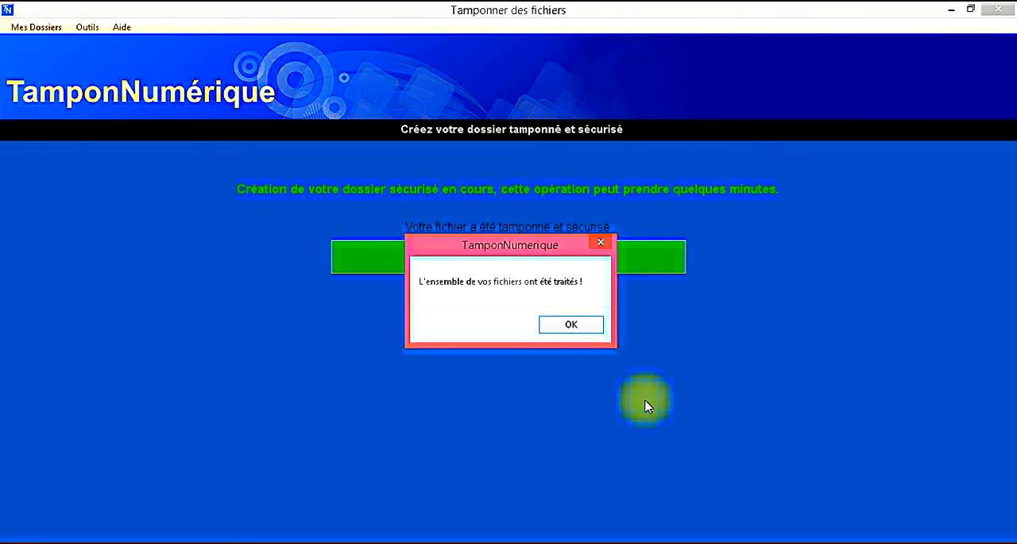
click(589, 329)
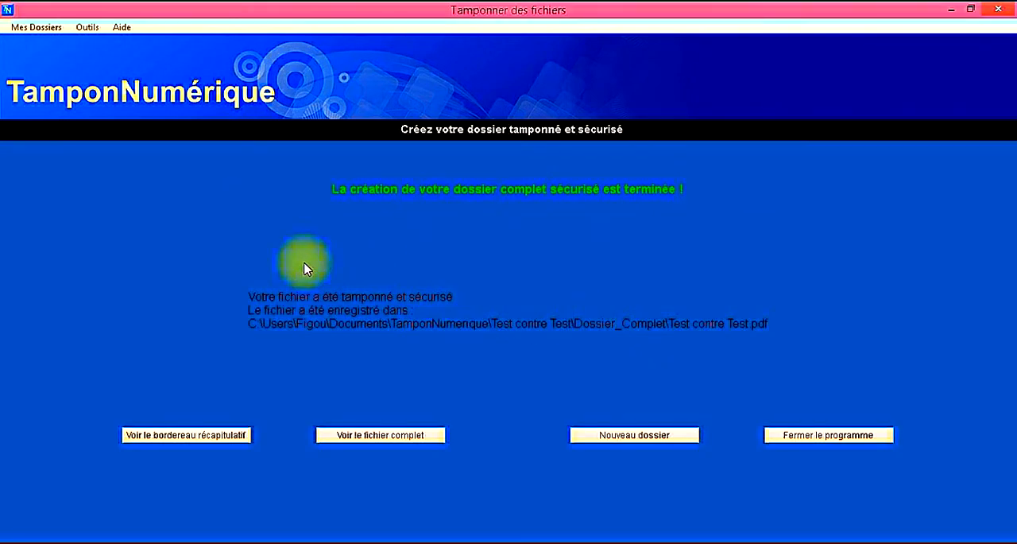
Step: Open the new summary bordereau and examine its title, bordereau number, case name and the Le, DE and A fields
click(207, 434)
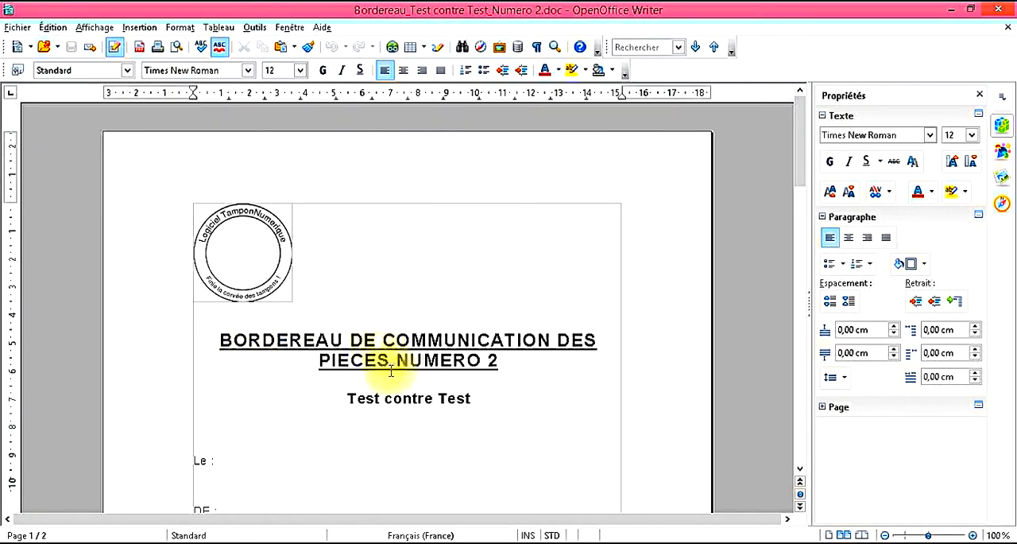
drag(349, 361, 484, 357)
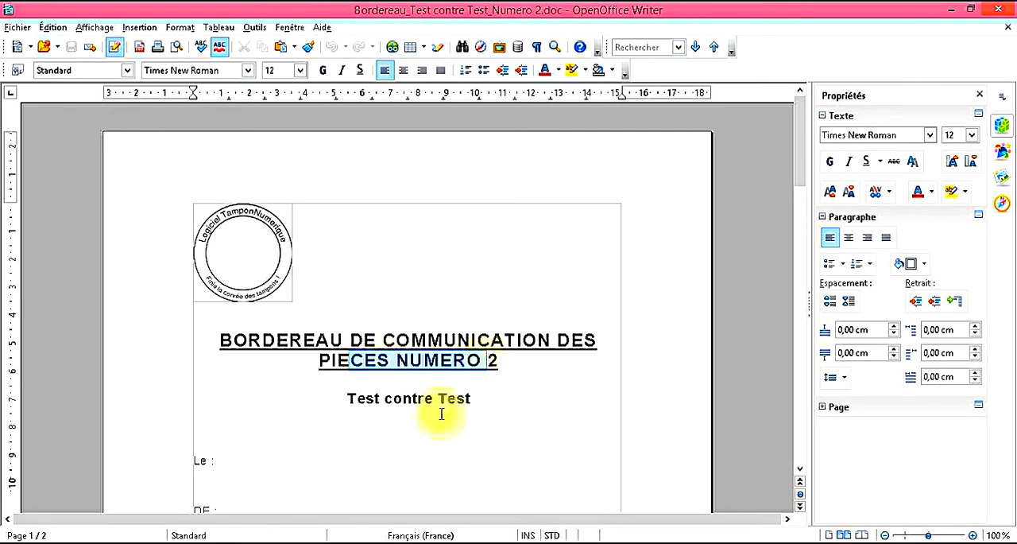
click(413, 423)
scroll(416, 419, down, 3)
drag(480, 325, 347, 327)
scroll(239, 361, down, 1)
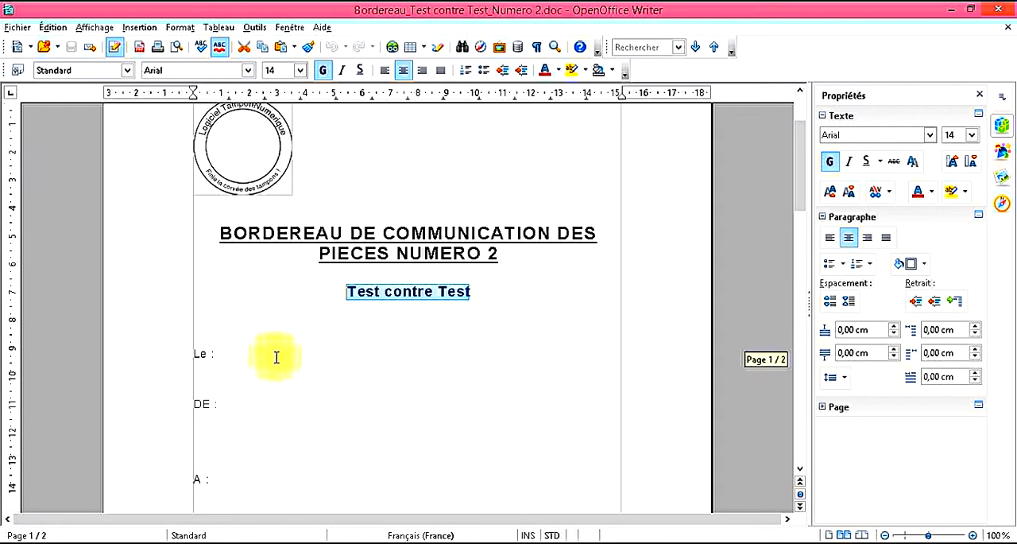
drag(250, 354, 180, 355)
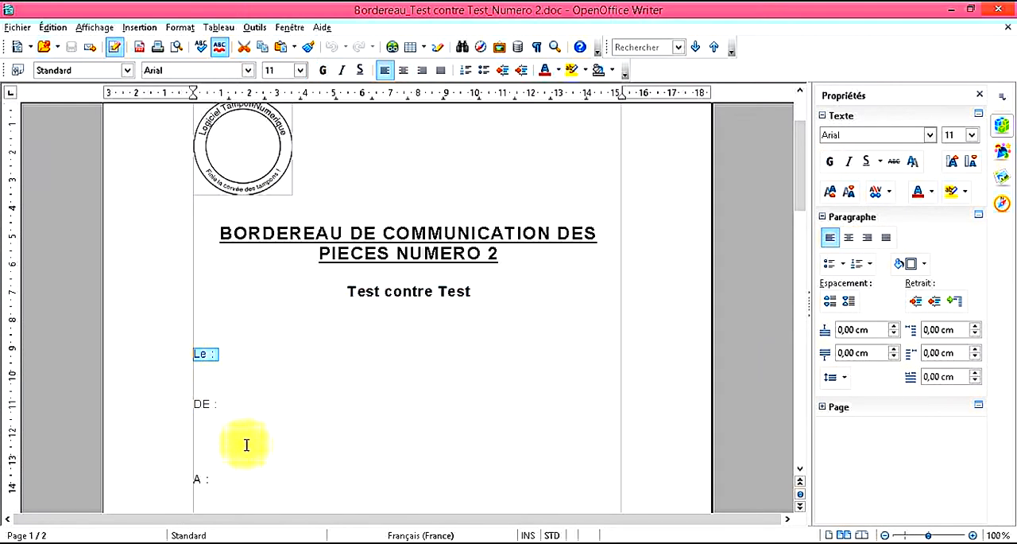
scroll(246, 398, down, 3)
drag(200, 288, 210, 324)
drag(233, 400, 198, 358)
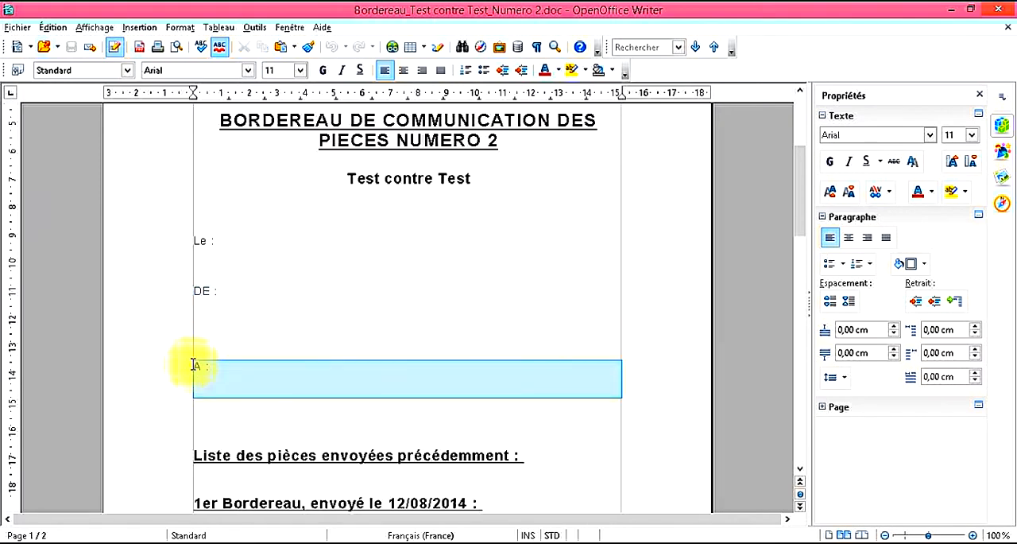
scroll(228, 400, down, 3)
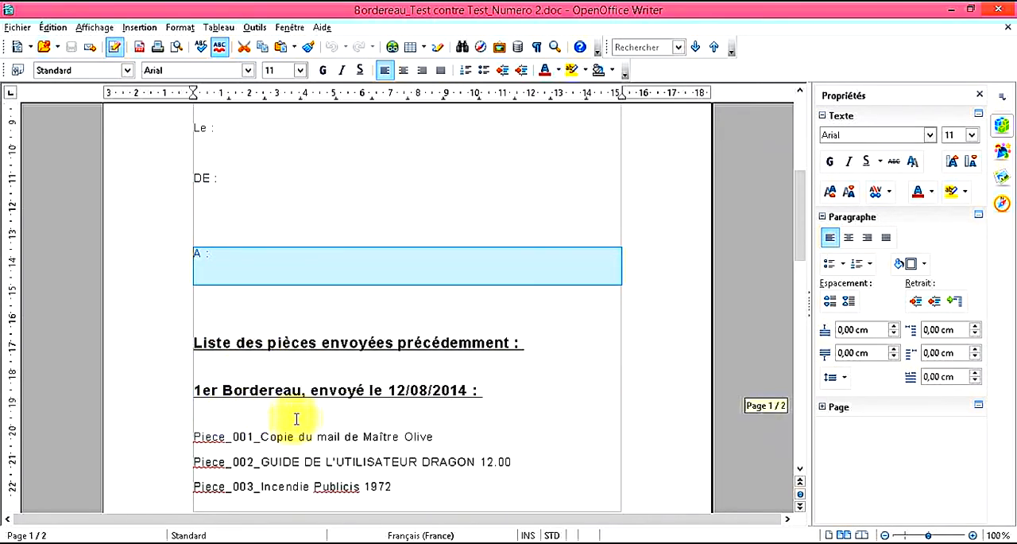
Step: Examine the bordereau's lists of previously sent pieces and additional pieces, and close the document
drag(245, 345, 457, 352)
click(488, 392)
drag(489, 392, 338, 392)
scroll(342, 394, down, 5)
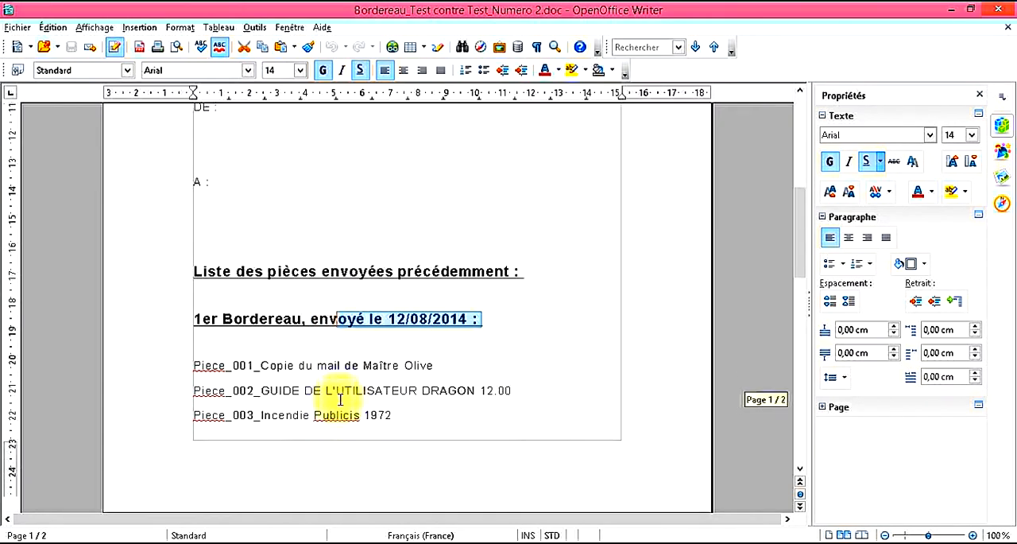
scroll(343, 345, down, 5)
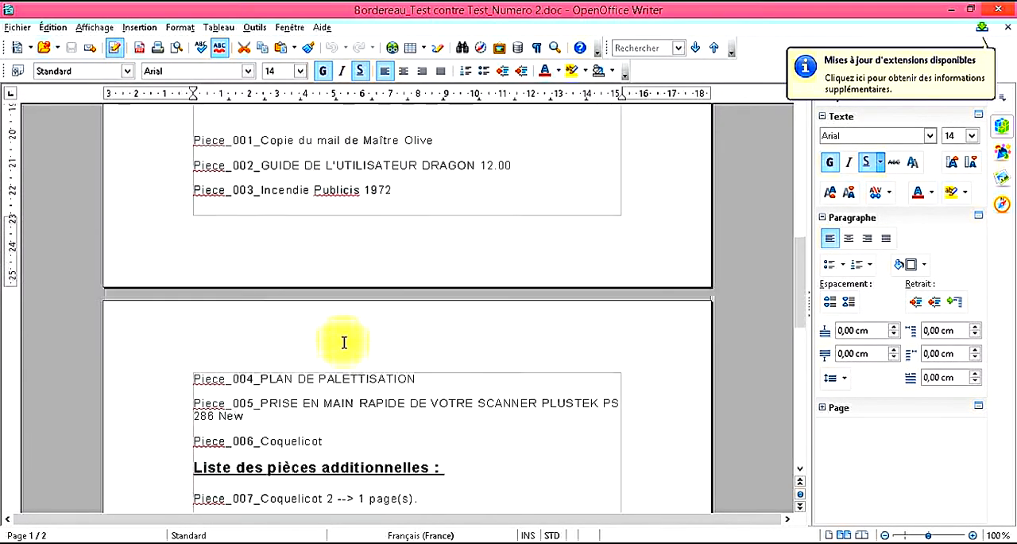
drag(234, 354, 436, 366)
click(429, 390)
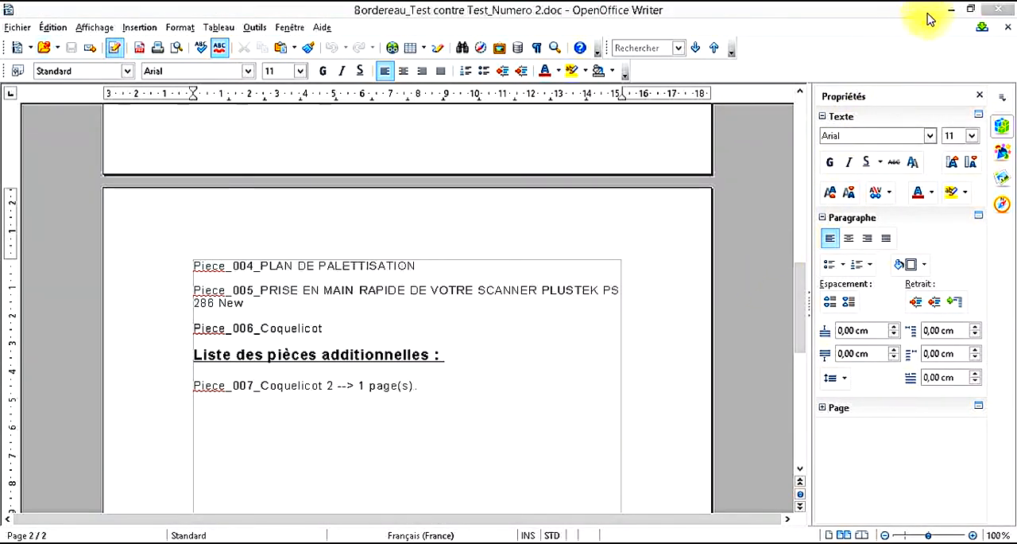
click(994, 9)
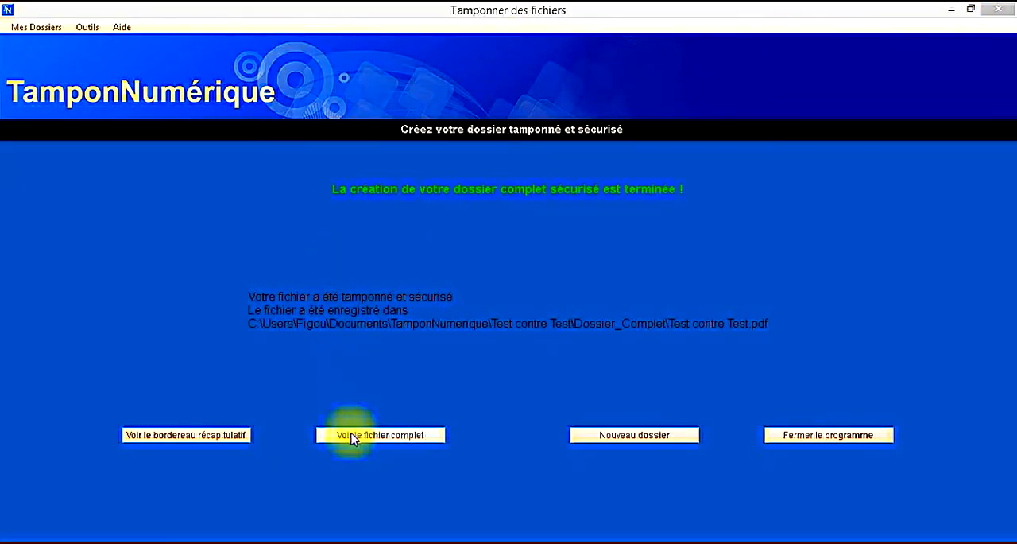
Step: Open the complete dossier file and go to its last page to examine the header, barcode and stamp of Pièce 7
click(352, 437)
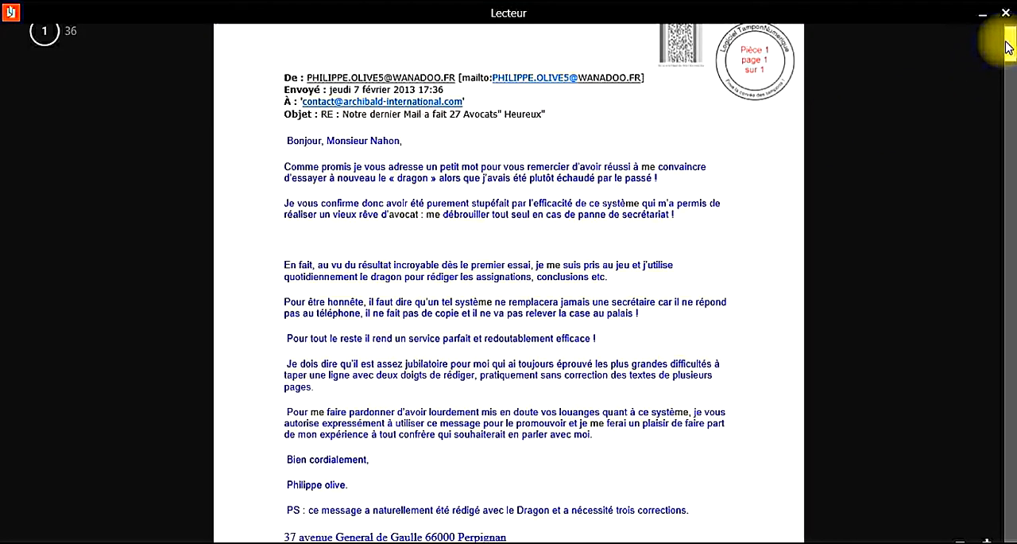
drag(1011, 52, 1012, 509)
scroll(889, 418, up, 3)
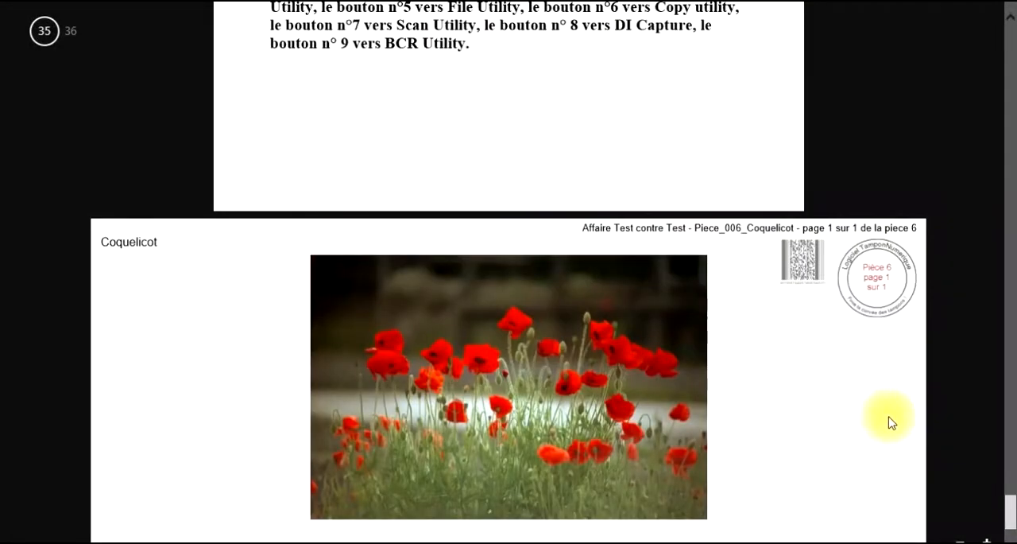
scroll(900, 359, down, 6)
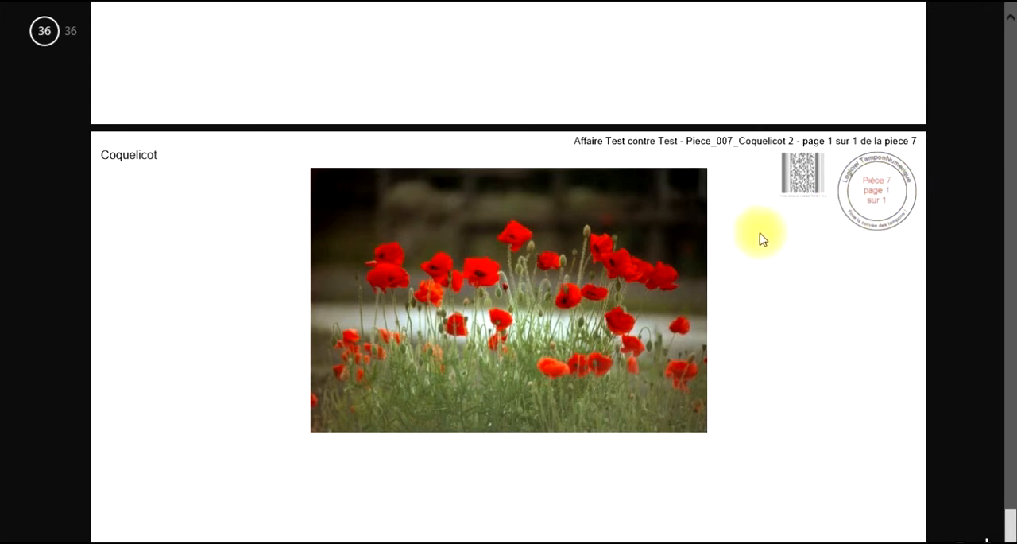
drag(606, 141, 858, 140)
click(869, 330)
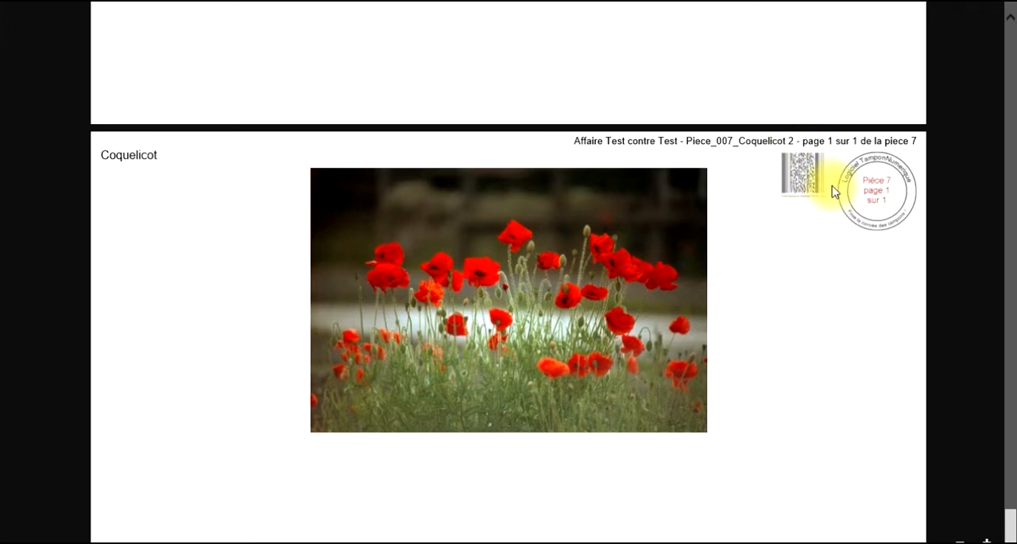
drag(592, 141, 839, 142)
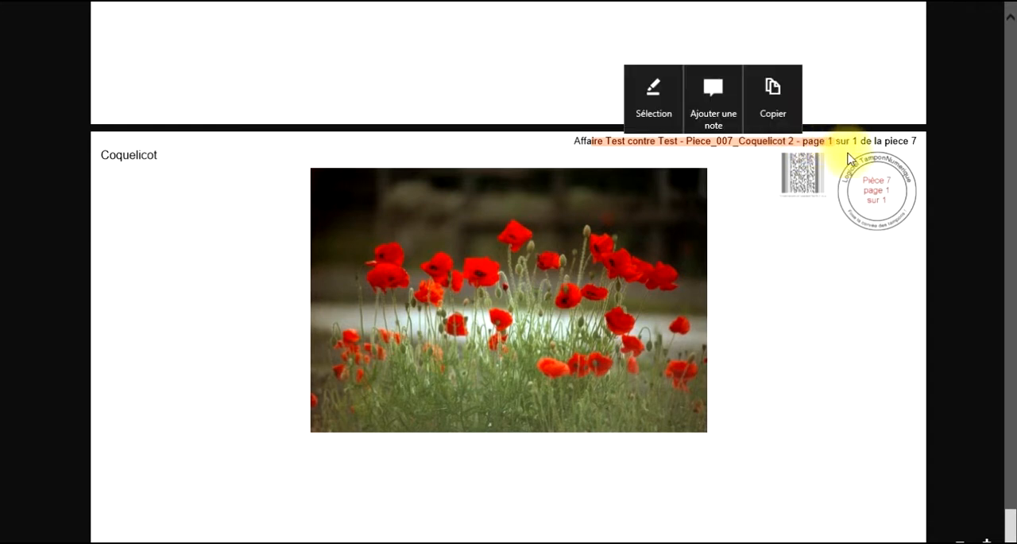
click(808, 294)
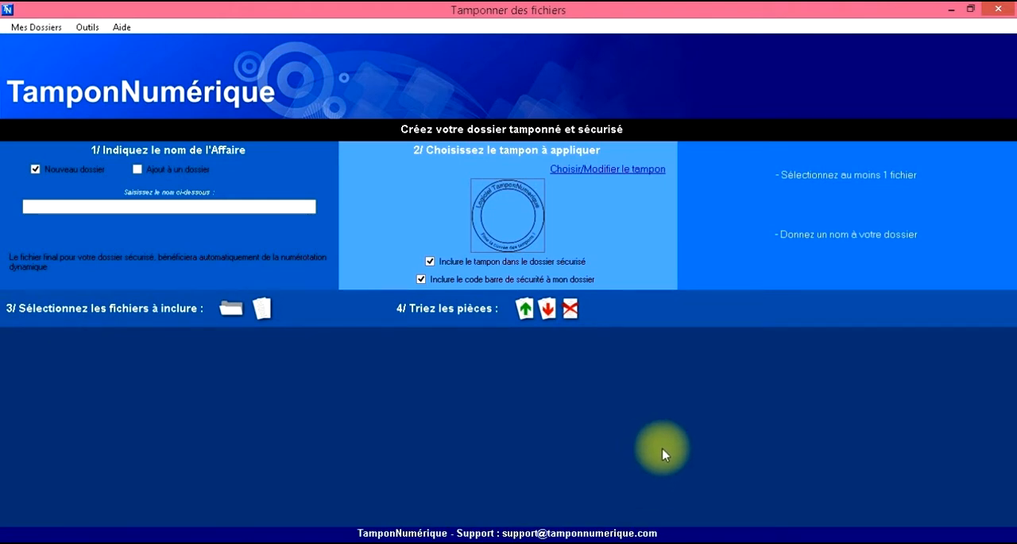
Step: Open the PdfDispatcher tool and load the GUIDE DE L'UTILISATEUR DRAGON 12.00 PDF from Mes pièces as the original file
click(96, 30)
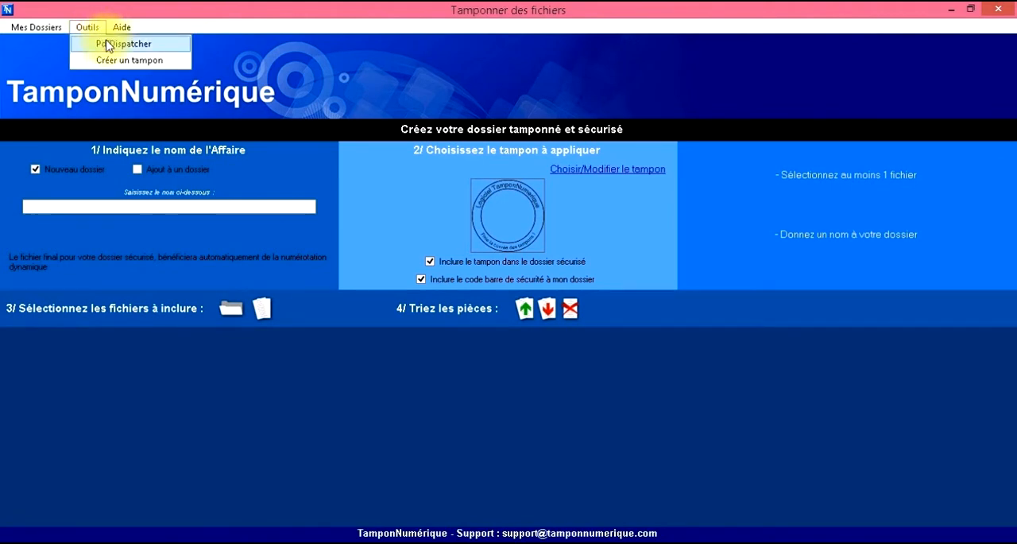
click(108, 45)
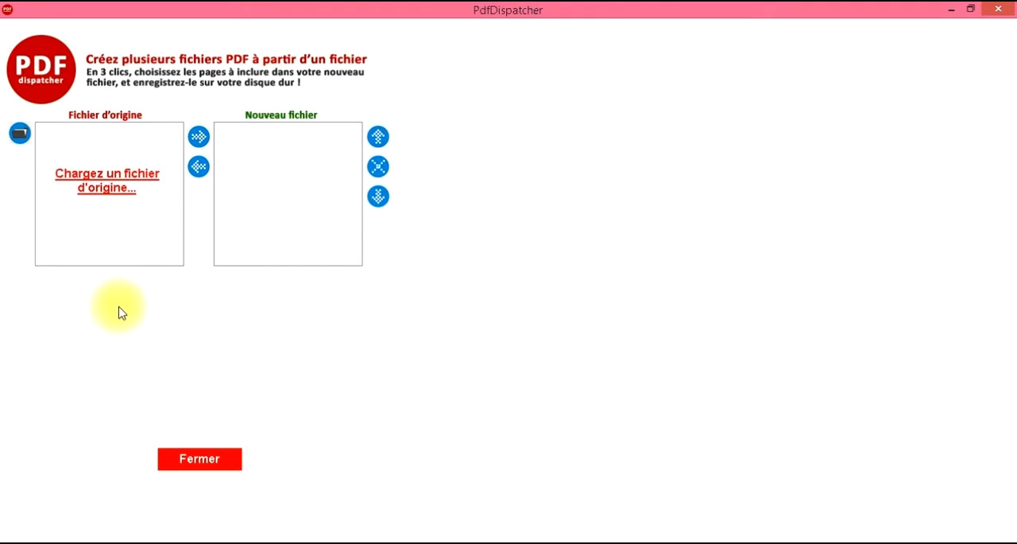
click(113, 194)
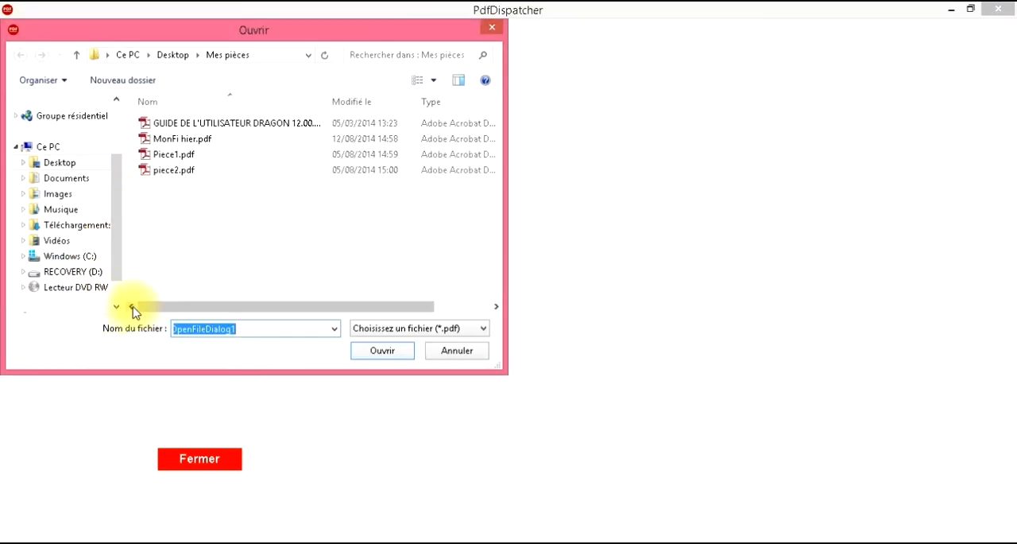
click(181, 123)
click(381, 352)
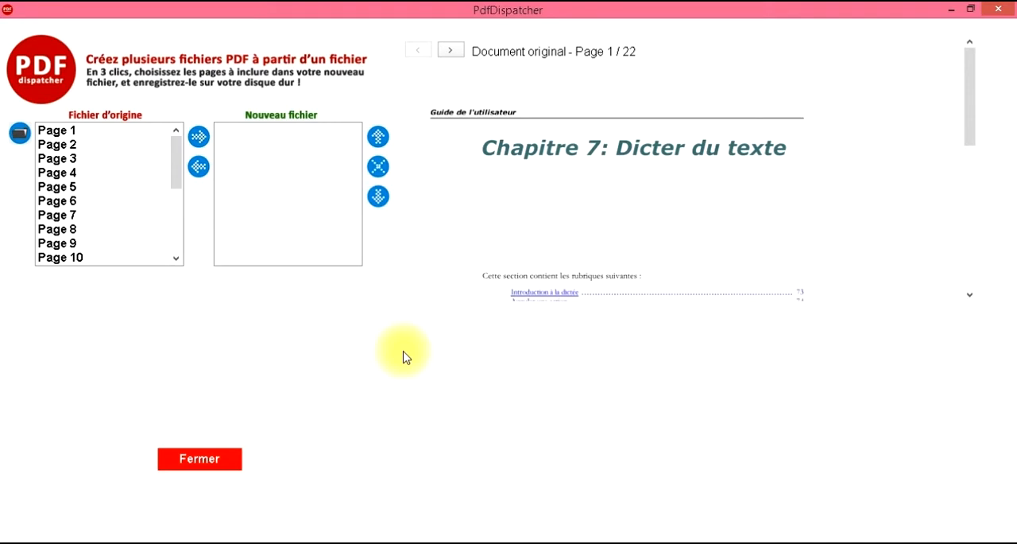
Step: Check the original file's page list and browse its preview forward to page 5
mouse_move(177, 175)
mouse_down()
mouse_move(182, 229)
mouse_move(182, 168)
mouse_up()
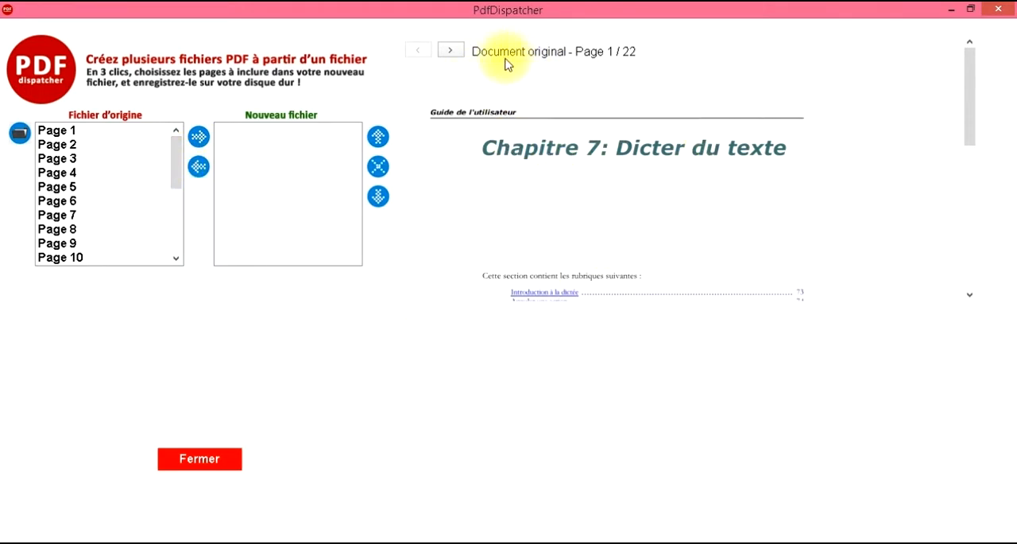
click(453, 51)
click(455, 52)
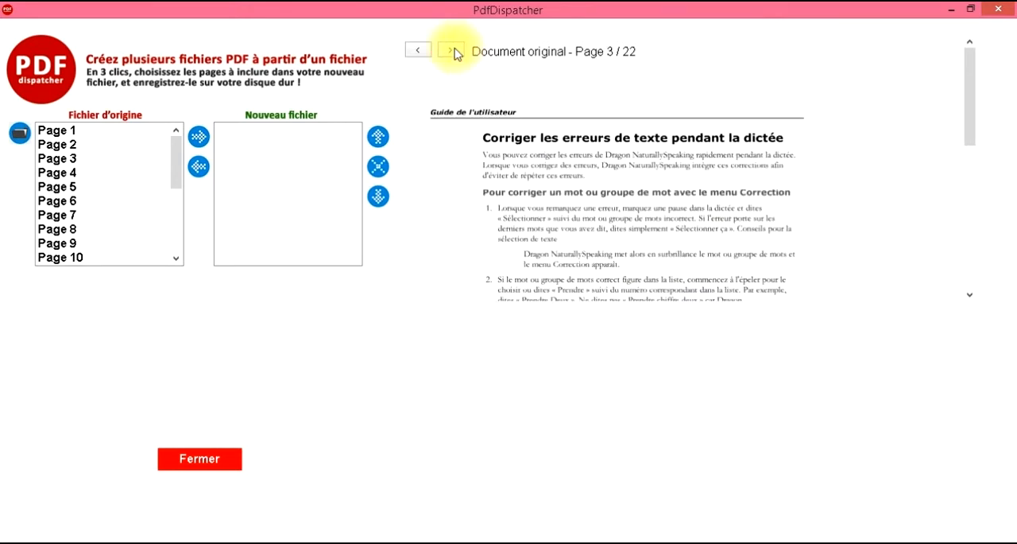
click(452, 51)
click(456, 51)
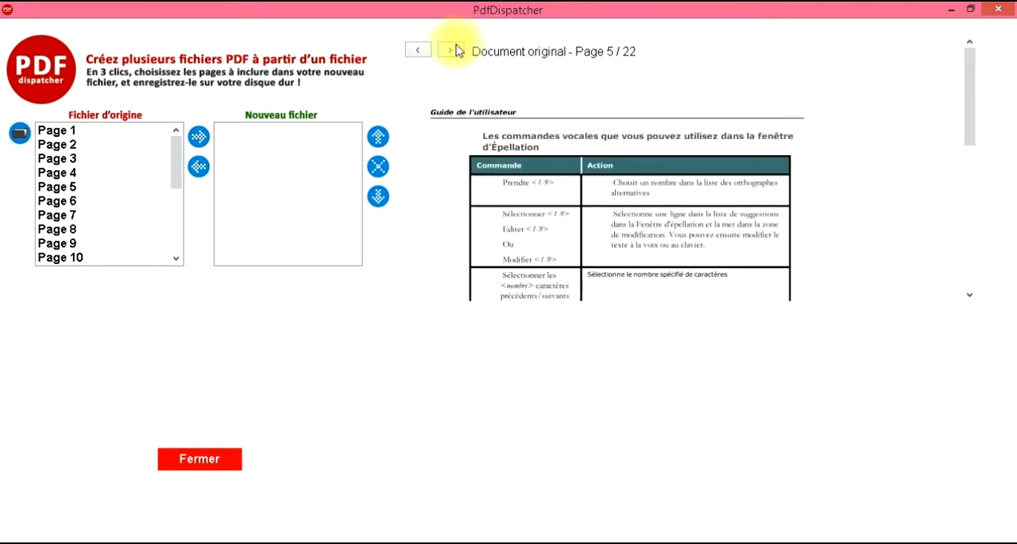
Step: Browse further through the original document's preview and return it to page 1
click(454, 51)
click(453, 51)
click(418, 50)
click(418, 51)
click(418, 50)
click(419, 51)
click(417, 50)
click(417, 50)
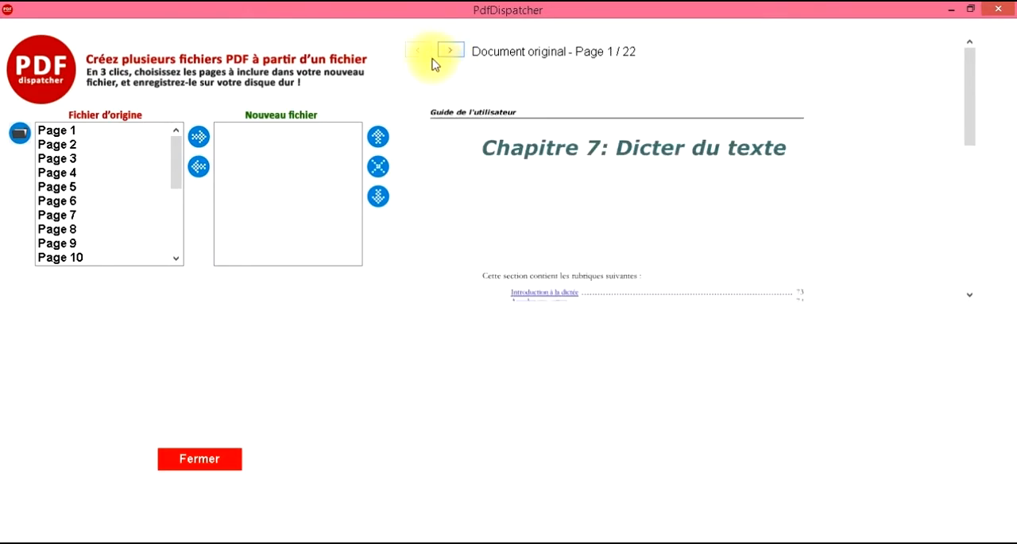
Step: Add pages 1 and 3 of the original file to the new file and check both pages in its preview
click(90, 132)
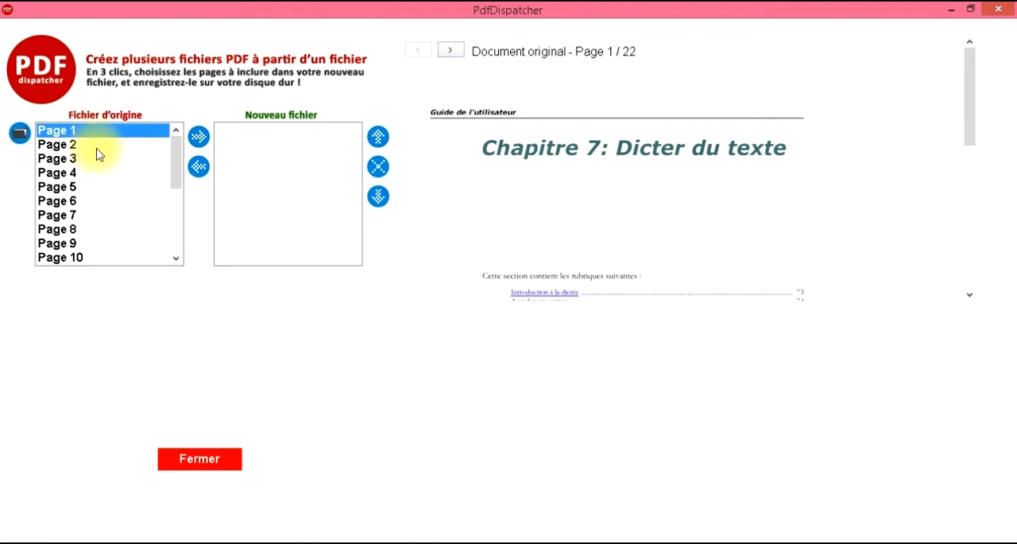
ctrl+click(96, 159)
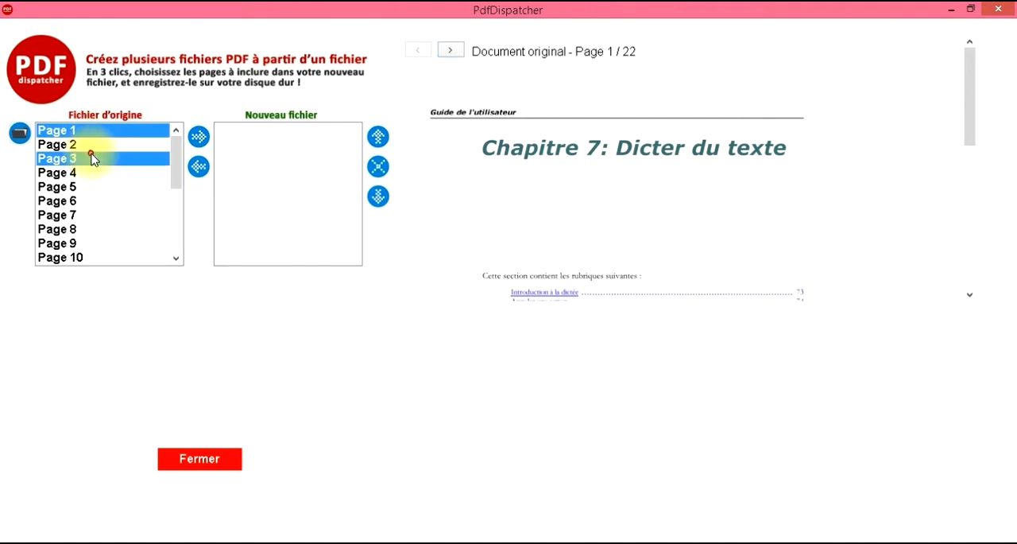
click(199, 140)
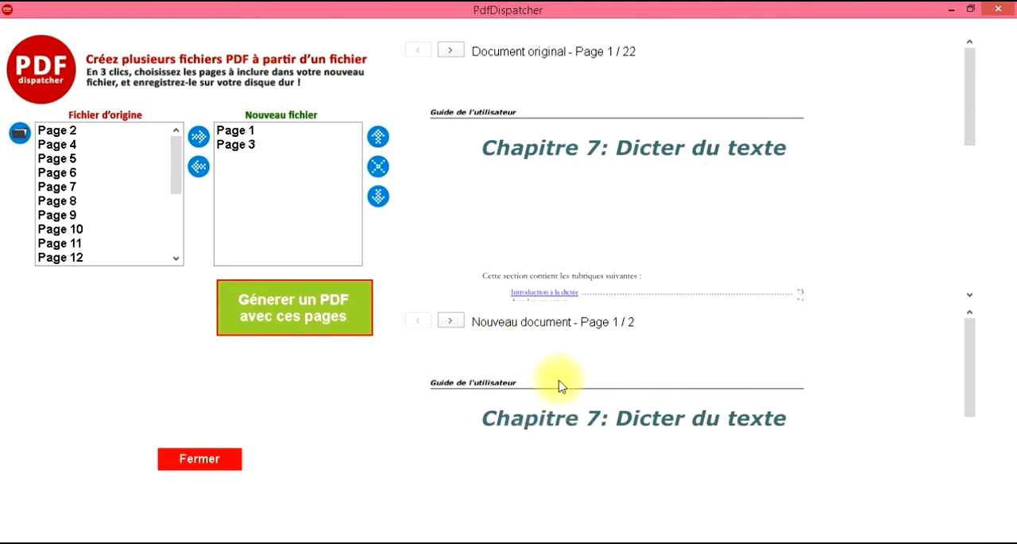
click(451, 321)
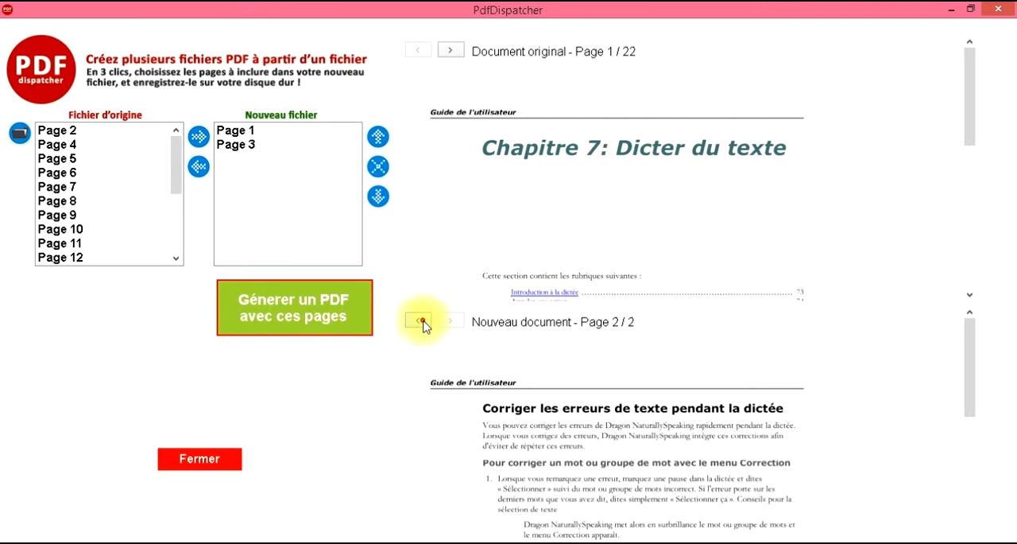
click(421, 321)
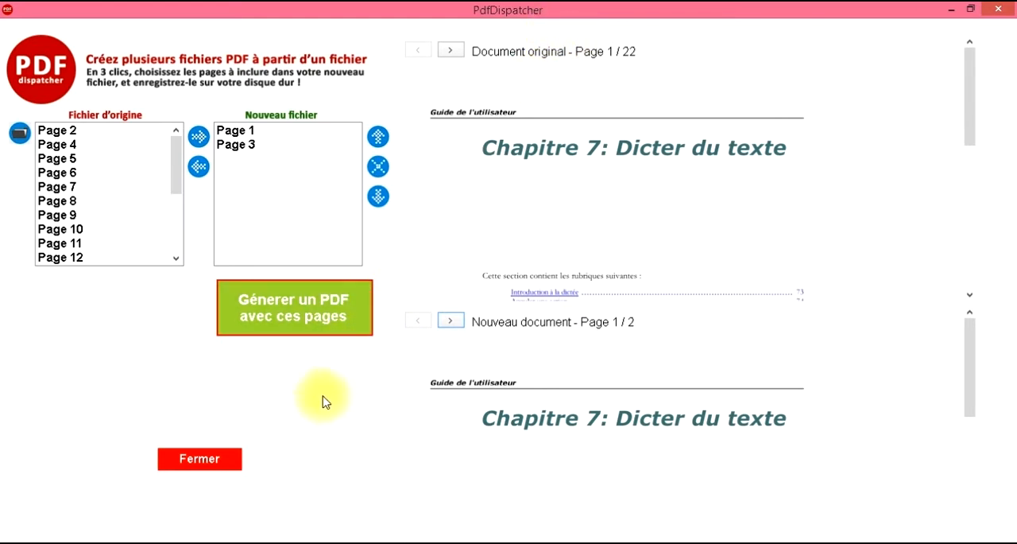
Step: Generate a PDF from the chosen pages and save it in Mes pièces as MonNouveauFichier
click(321, 312)
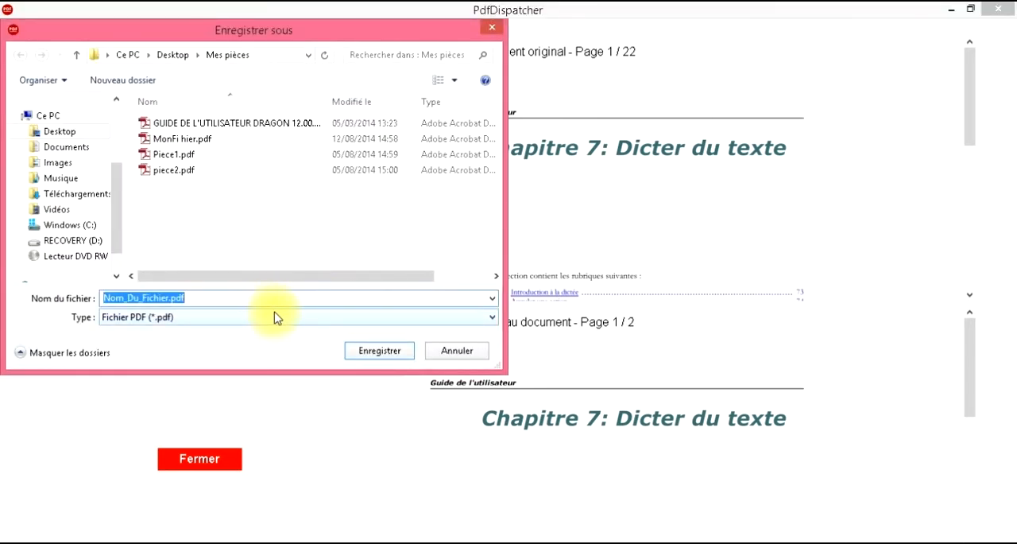
text(Mon)
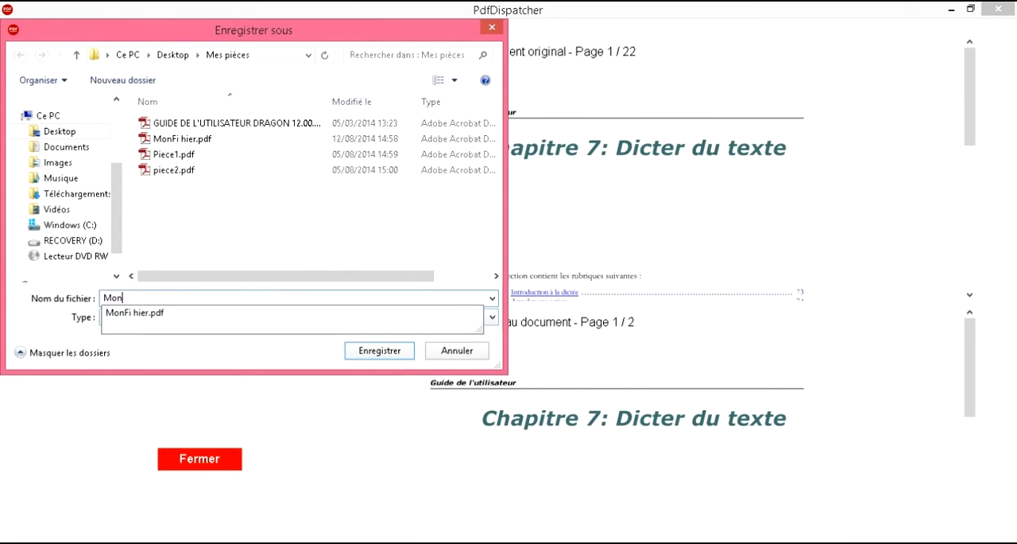
text(NouveauFichier)
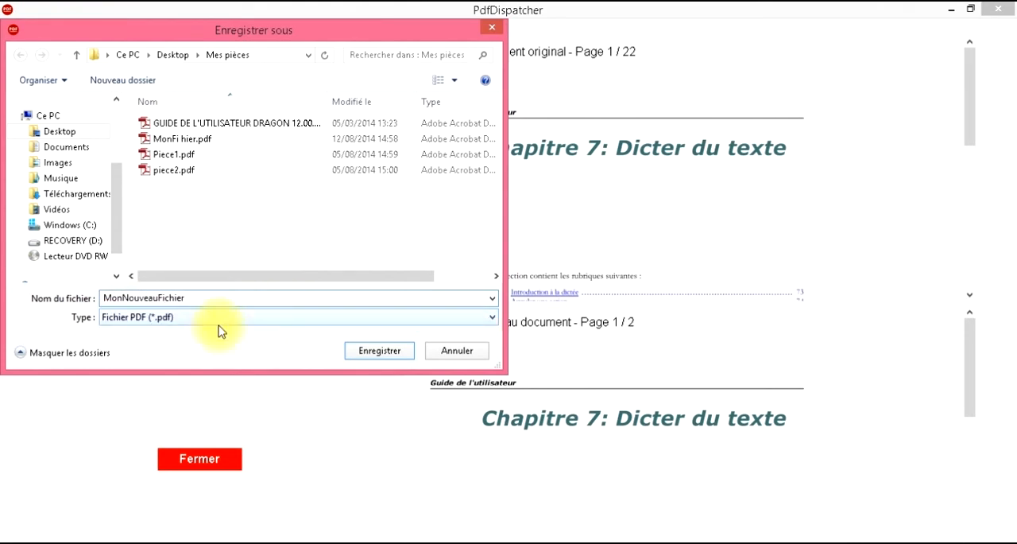
click(366, 350)
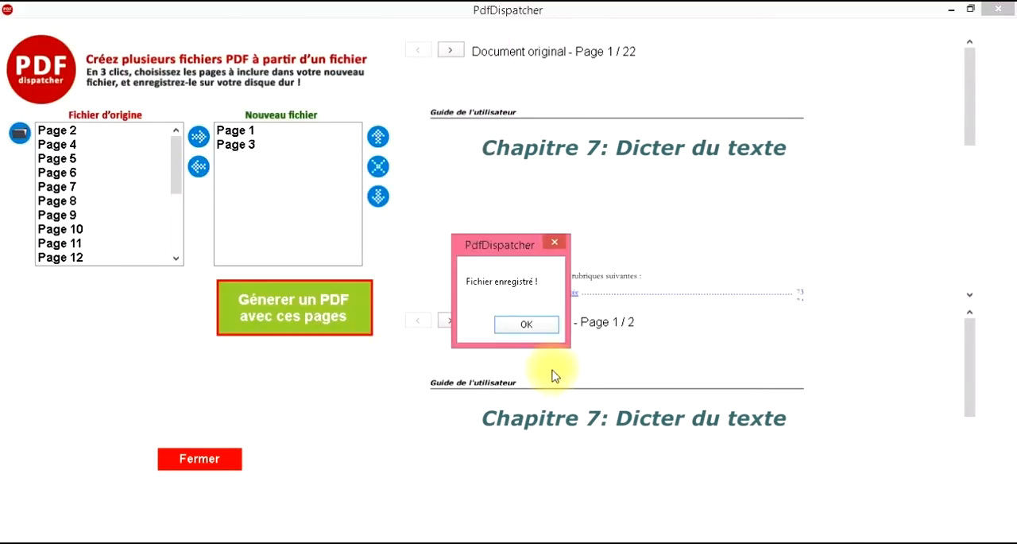
click(537, 326)
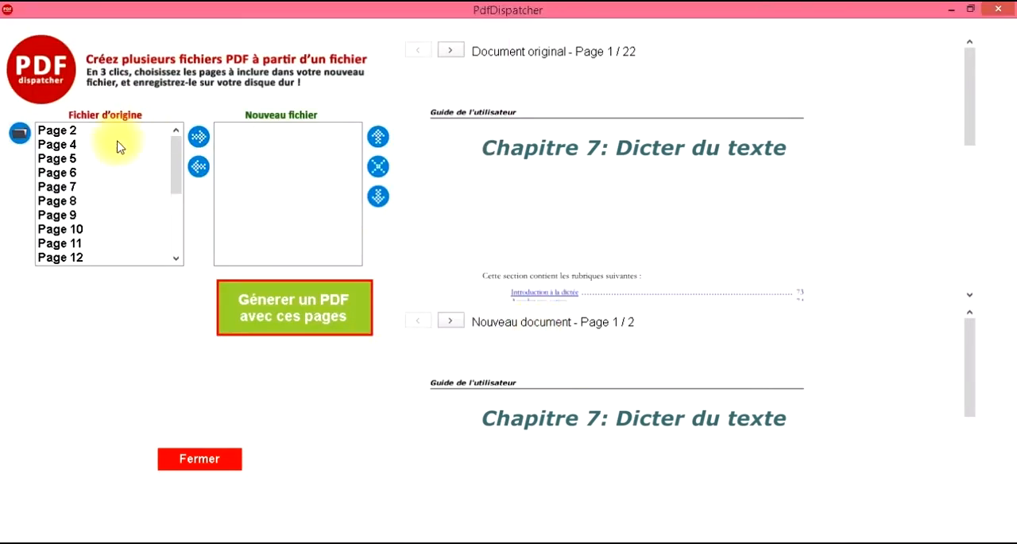
Step: Look through the original file's remaining pages to the end of the list
drag(174, 167, 182, 227)
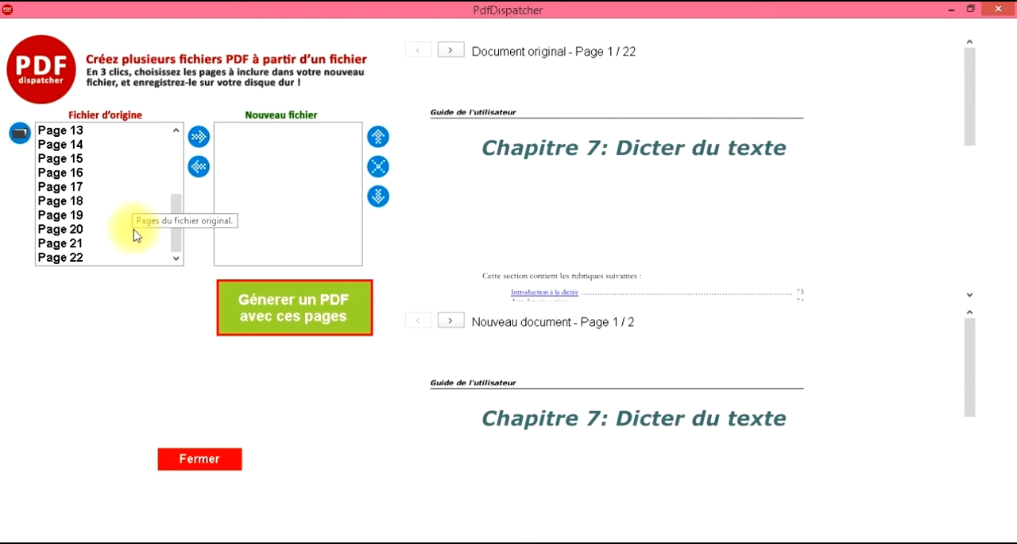